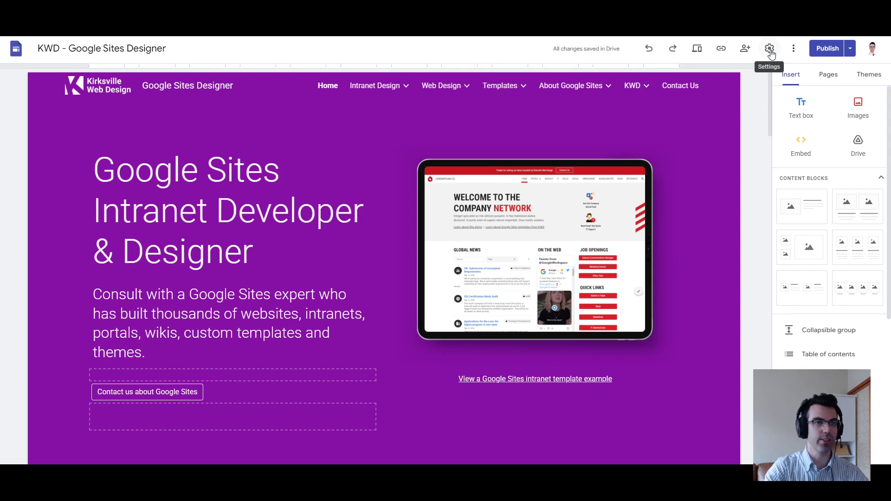
# View the published site link and the site settings, then close both.
pyautogui.click(721, 50)
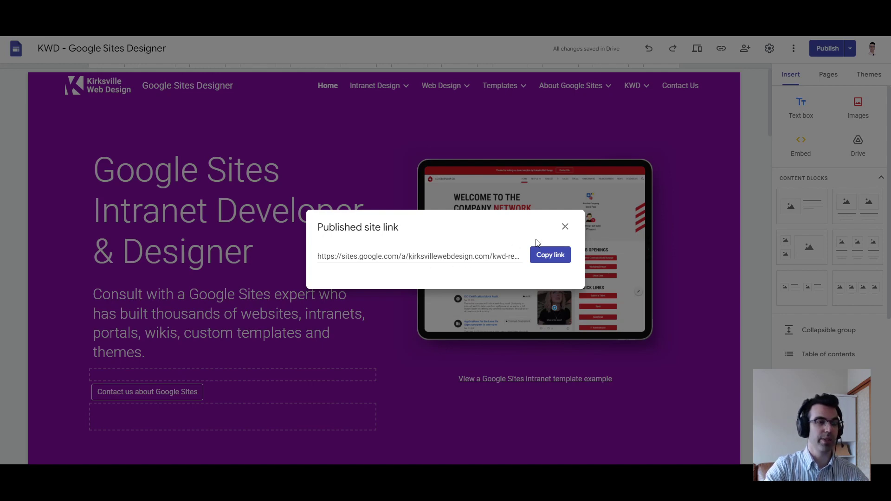
pyautogui.click(565, 227)
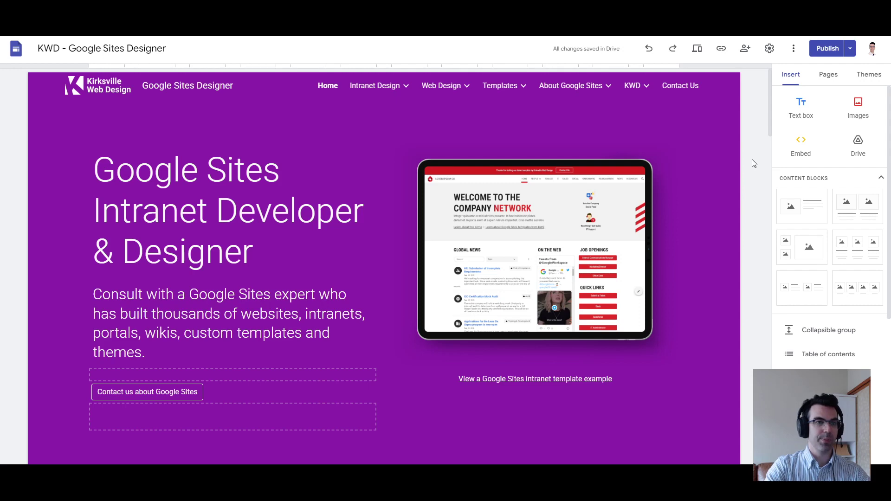
pyautogui.click(770, 50)
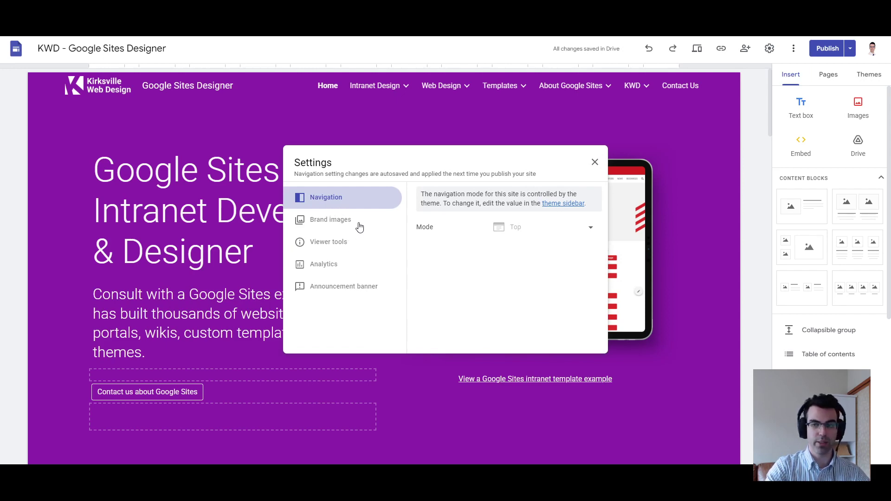
pyautogui.click(595, 162)
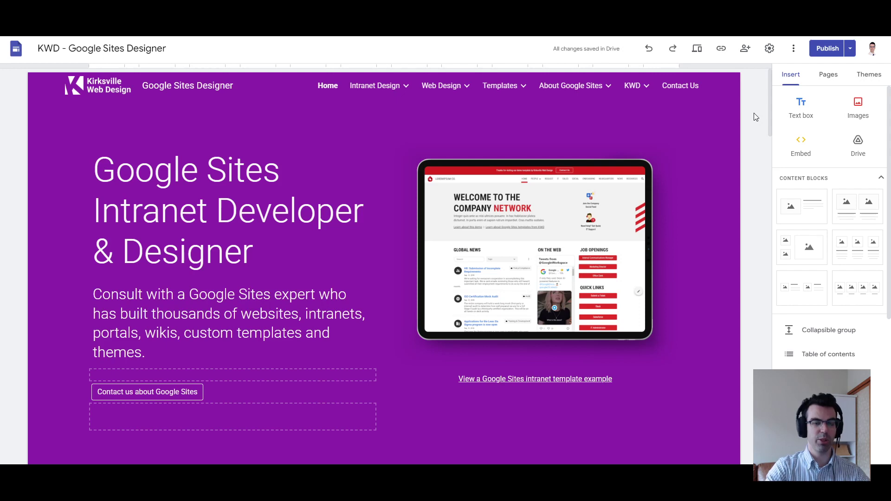
# In the Admin console, open Apps > Google Workspace > Sites settings and scroll to Custom URL.
pyautogui.click(703, 37)
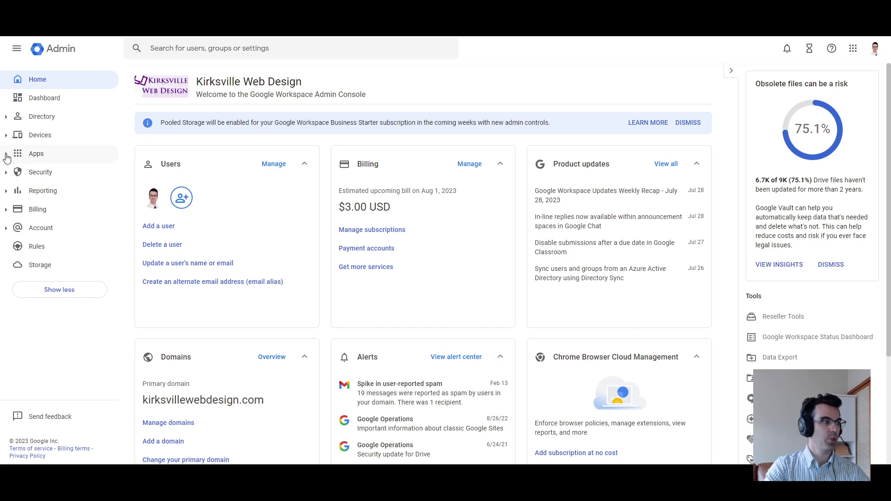
pyautogui.click(6, 158)
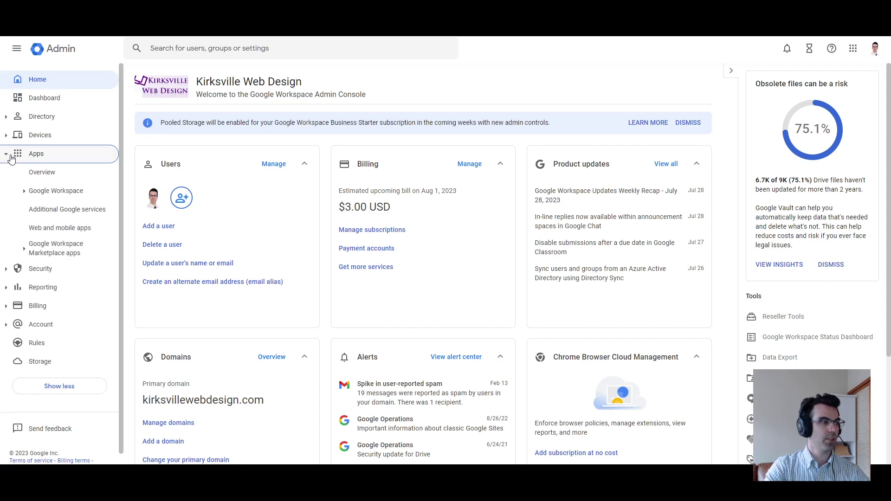
pyautogui.click(25, 194)
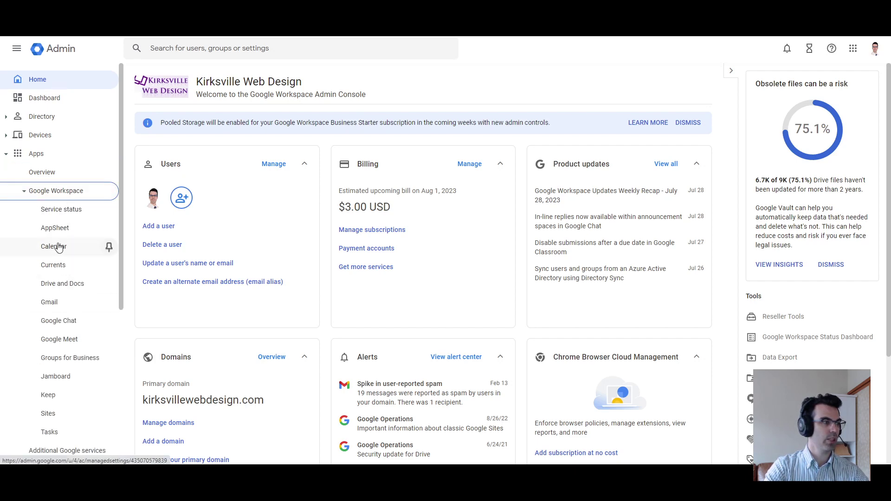
pyautogui.scroll(-4, 107, 287)
pyautogui.scroll(1, 80, 301)
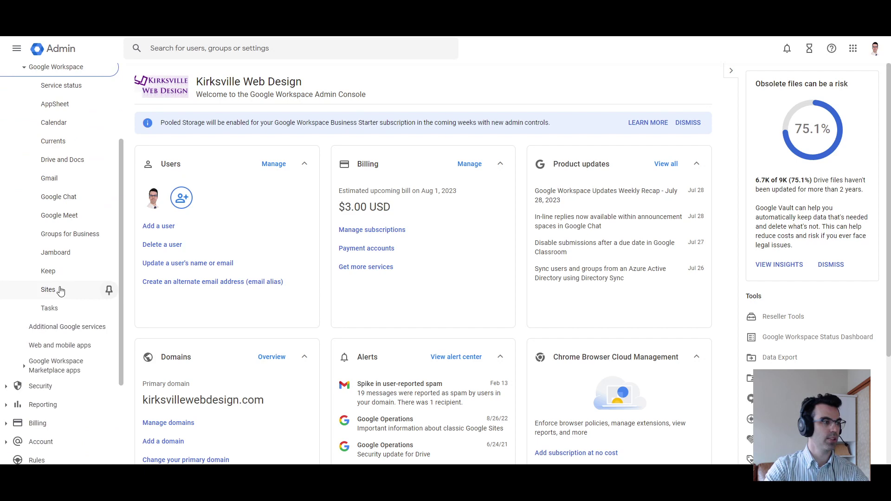
pyautogui.click(60, 290)
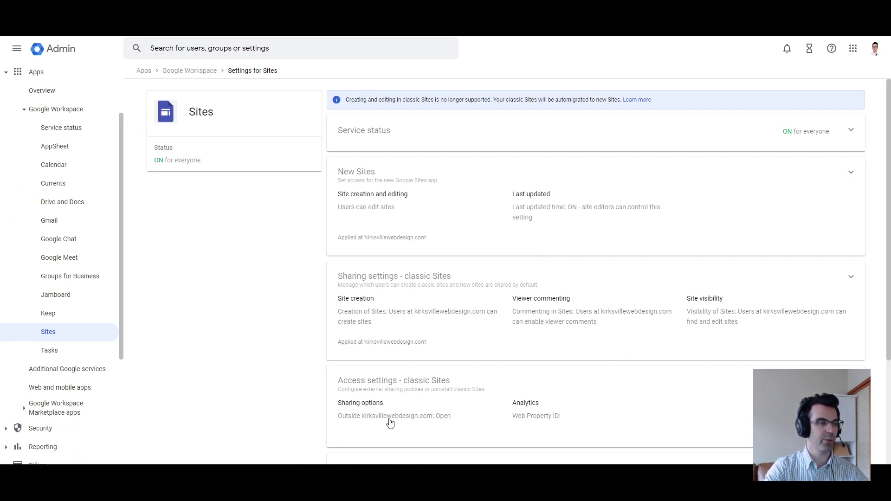
pyautogui.scroll(-3, 565, 402)
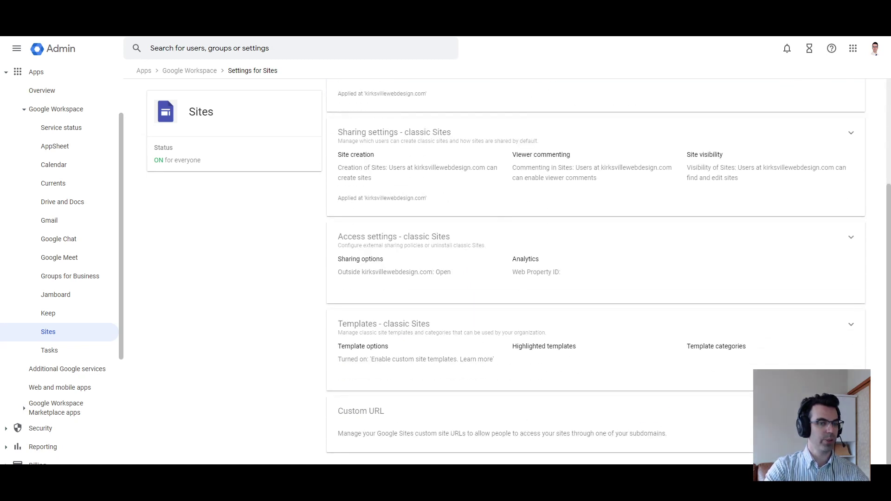
pyautogui.click(780, 422)
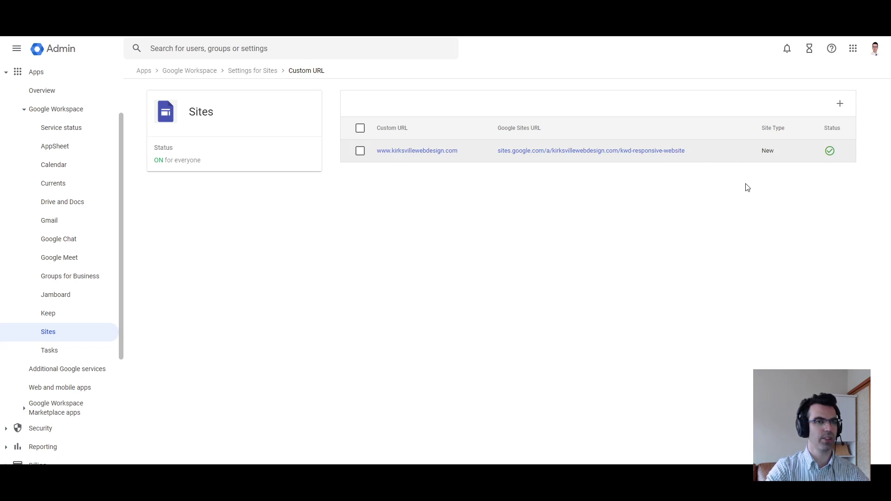
# Start adding a New Sites custom URL for the kirksvillewebdesign.com/WEBSITE Google Site.
pyautogui.click(841, 107)
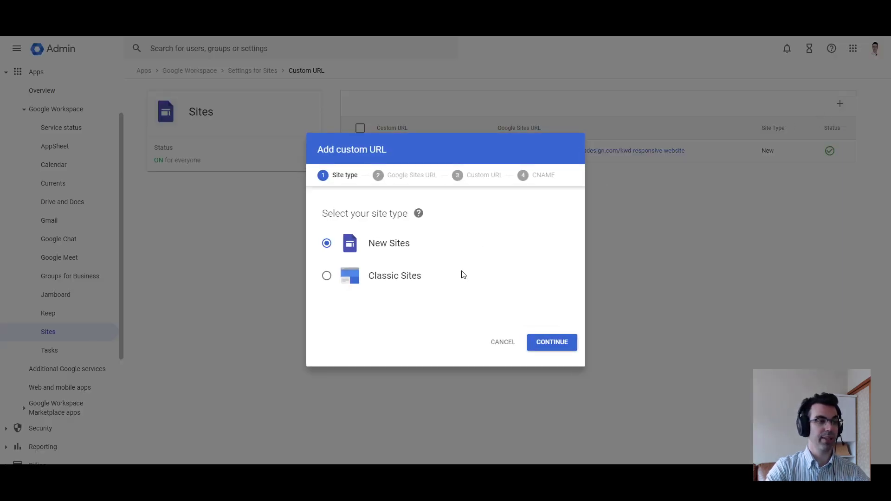
pyautogui.click(552, 342)
pyautogui.click(383, 238)
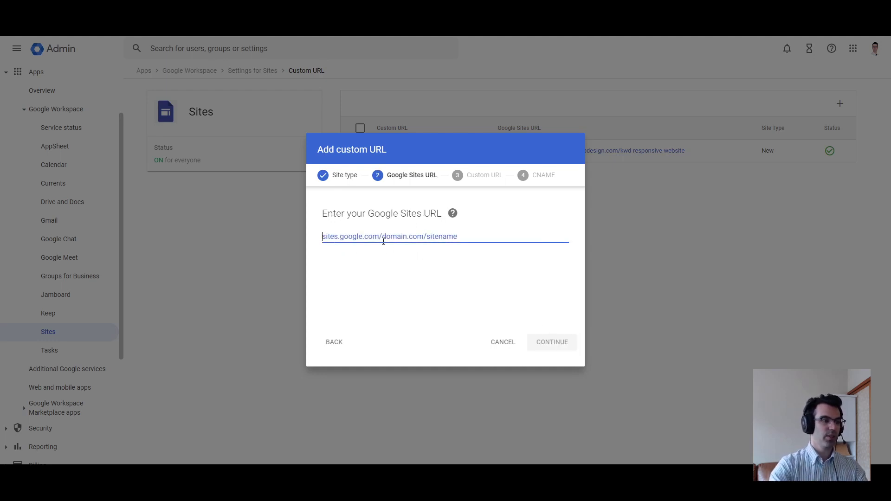
pyautogui.click(386, 269)
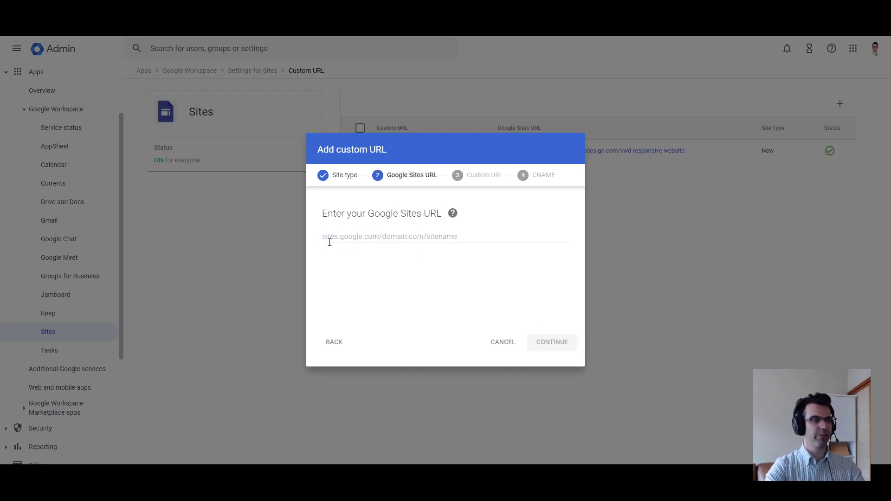
pyautogui.click(365, 238)
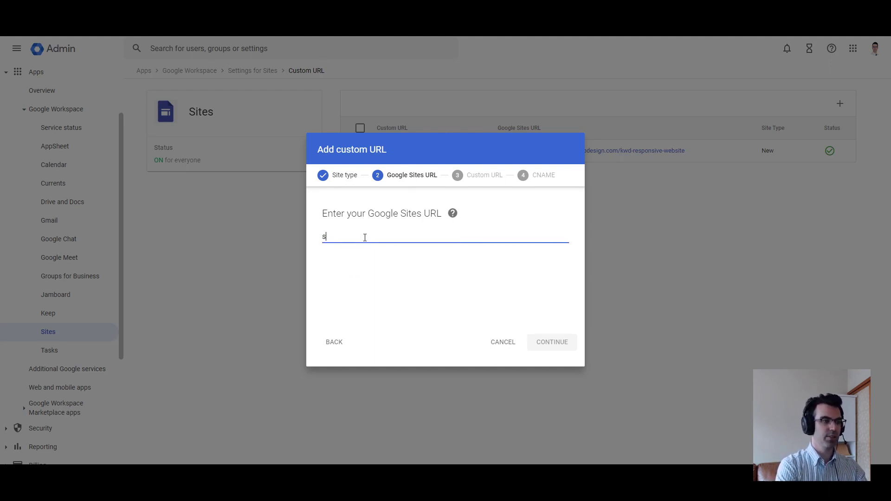
pyautogui.write('tes.google.')
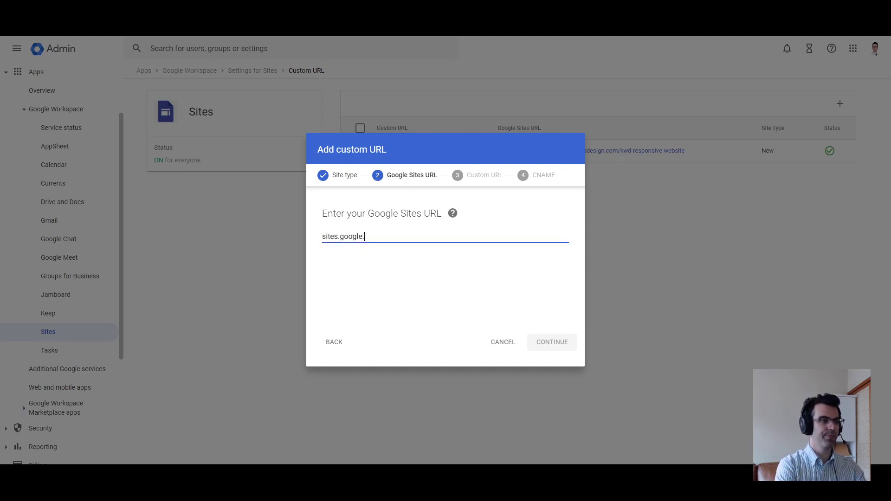
pyautogui.write('com/kirksvillewebdesign.com/')
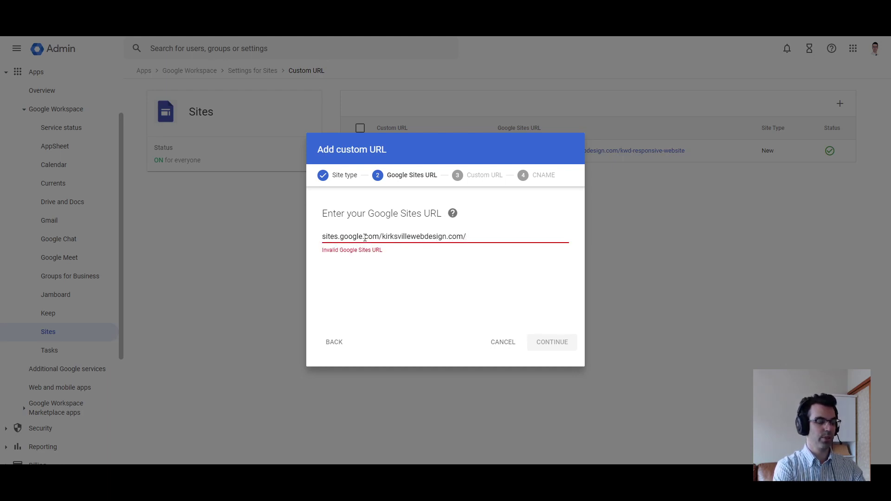
pyautogui.write('WEBSITE')
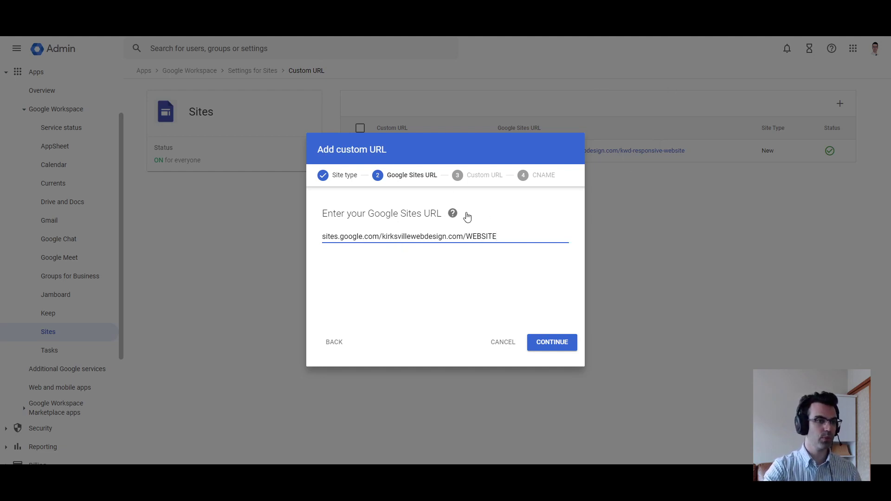
pyautogui.click(561, 340)
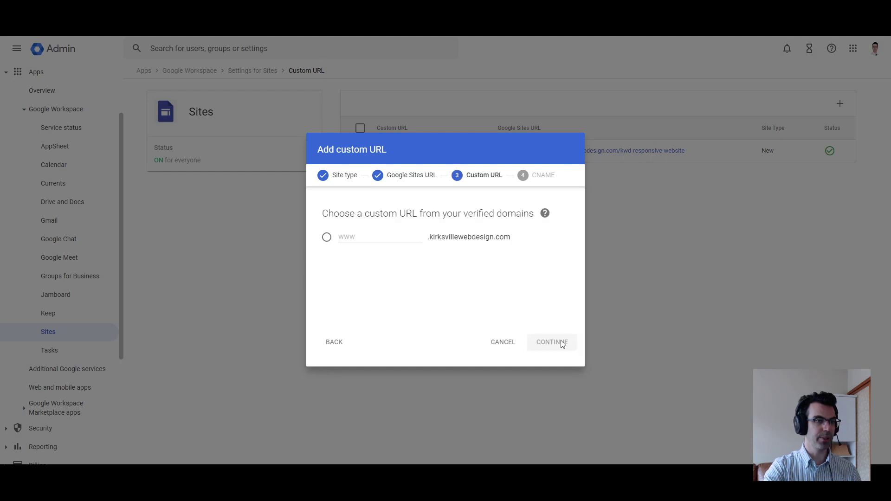
# Replace the www subdomain with 'intranet' and step back and forth through the wizard.
pyautogui.click(379, 235)
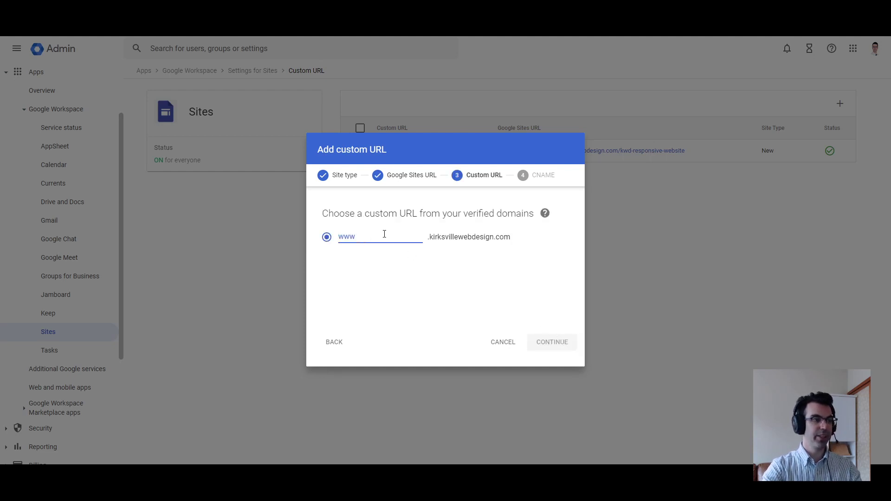
pyautogui.write('www')
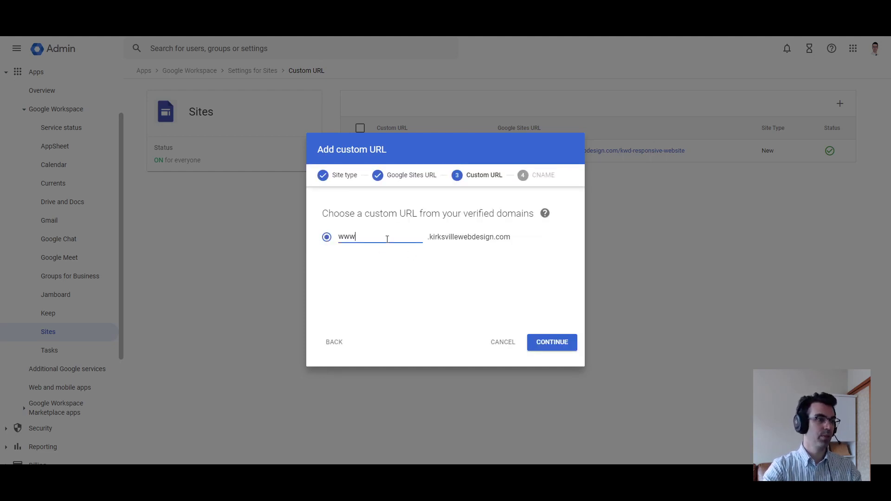
pyautogui.doubleClick(386, 239)
pyautogui.write('intranet')
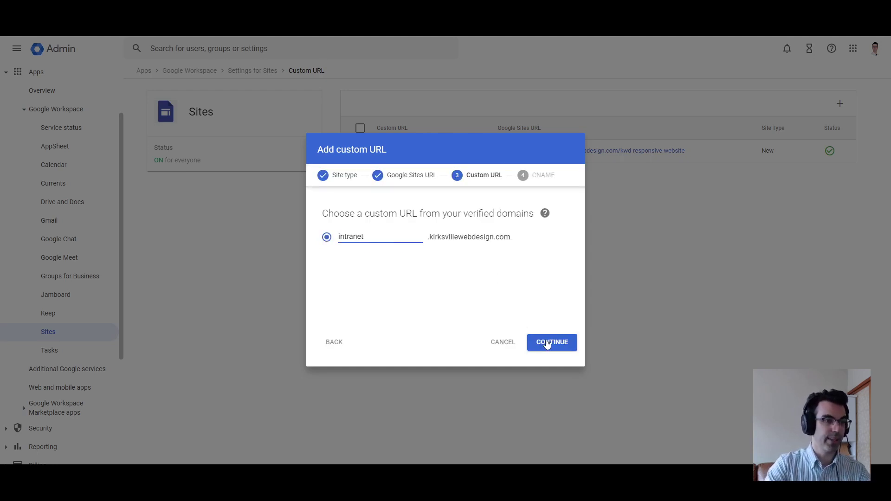
pyautogui.click(547, 342)
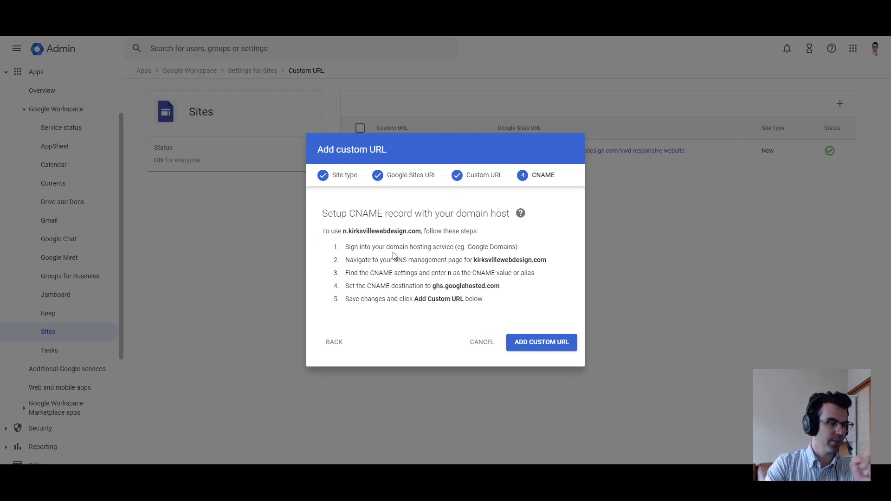
pyautogui.click(340, 343)
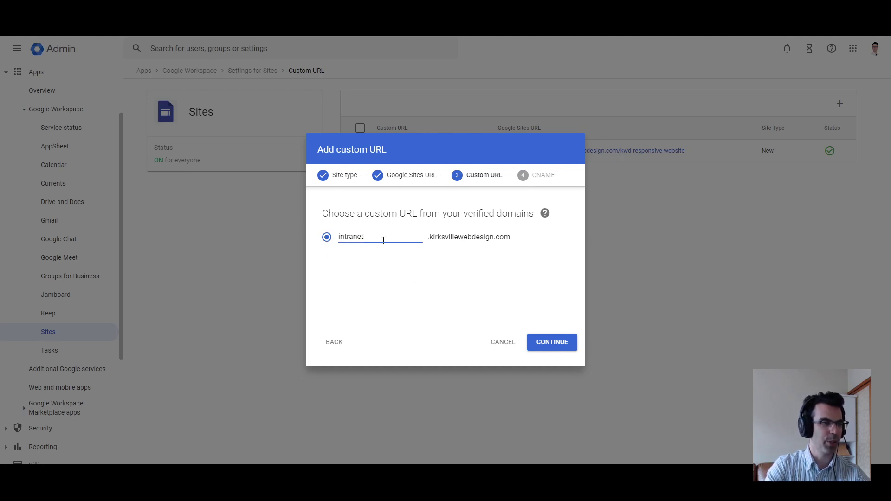
pyautogui.click(551, 348)
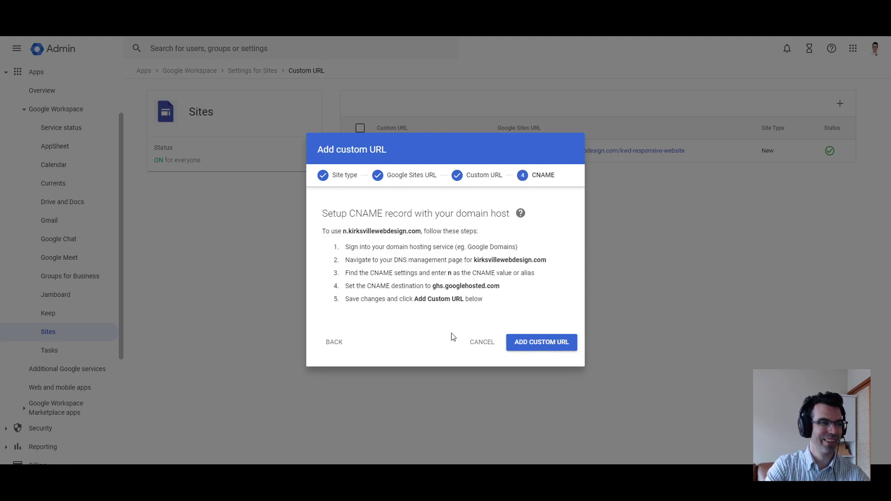
pyautogui.click(334, 342)
pyautogui.click(334, 343)
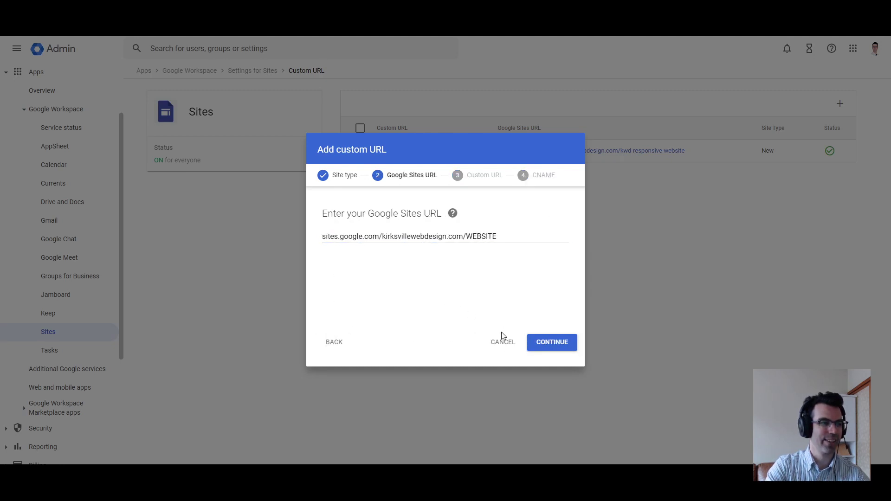
pyautogui.click(547, 342)
# Re-enter the 'intranet' subdomain, reach the CNAME instructions, then cancel the wizard.
pyautogui.click(368, 237)
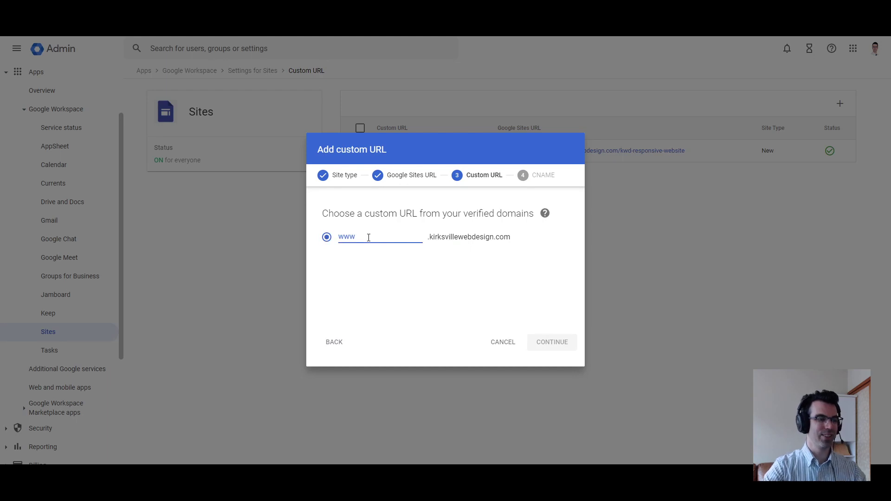
pyautogui.write('intranet')
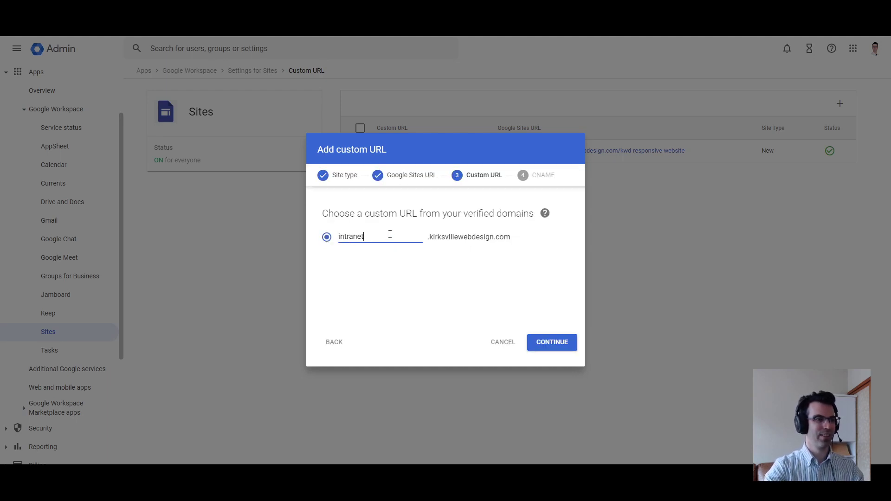
pyautogui.click(566, 347)
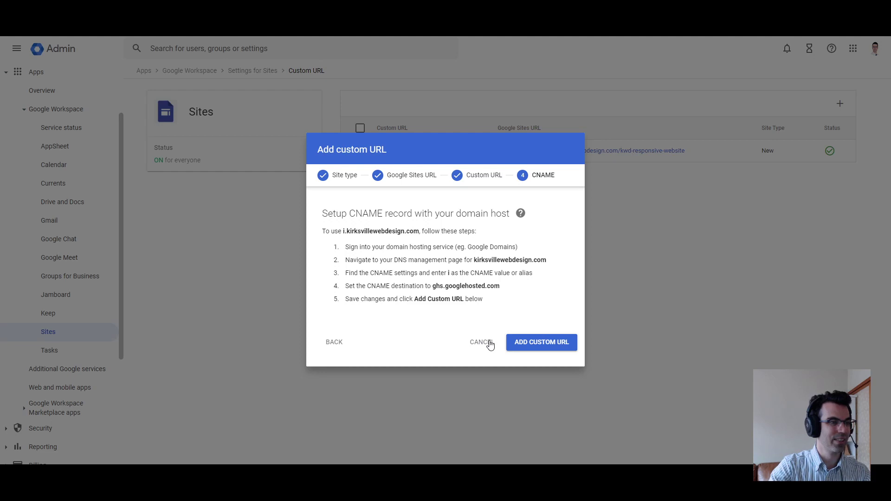
pyautogui.click(476, 345)
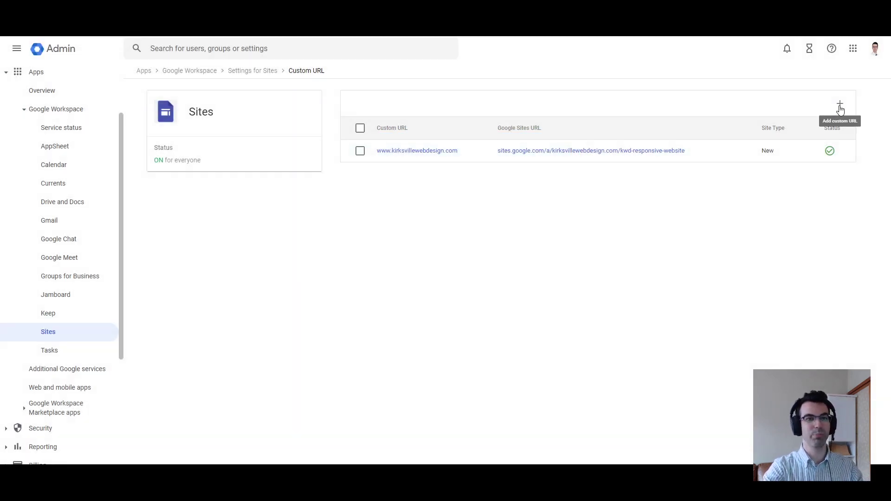
pyautogui.click(840, 105)
pyautogui.click(551, 342)
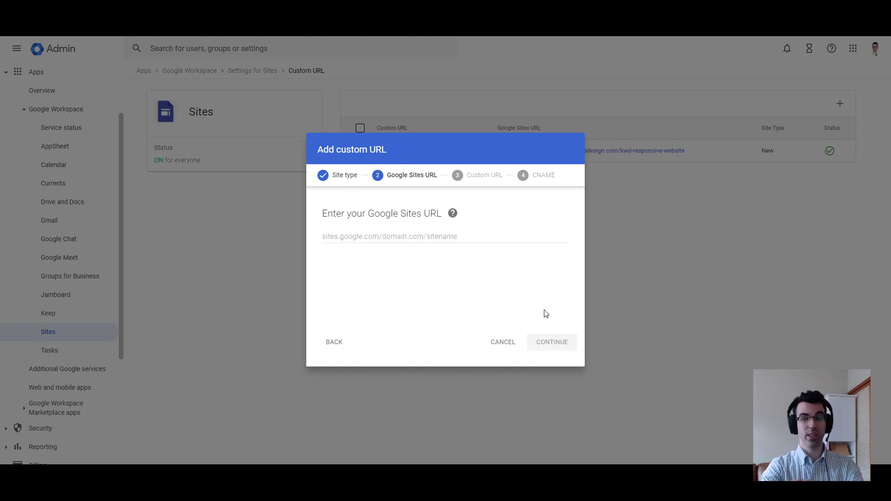
pyautogui.click(436, 238)
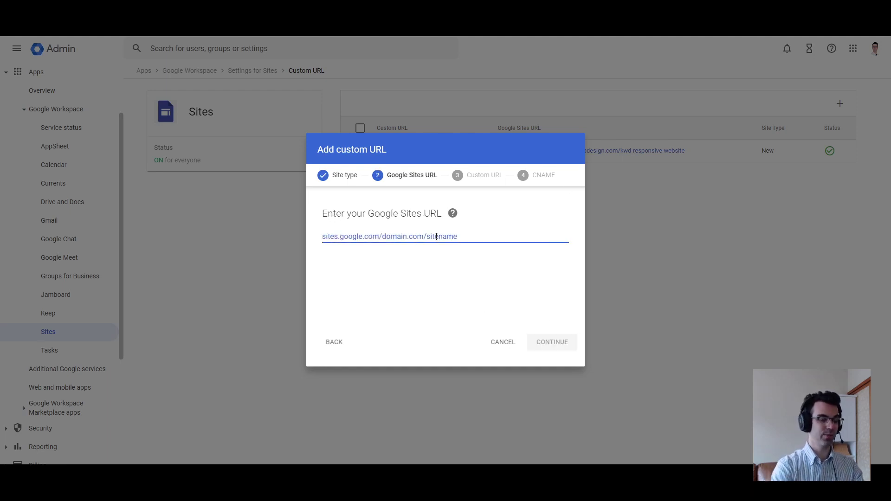
pyautogui.write('sites.googl')
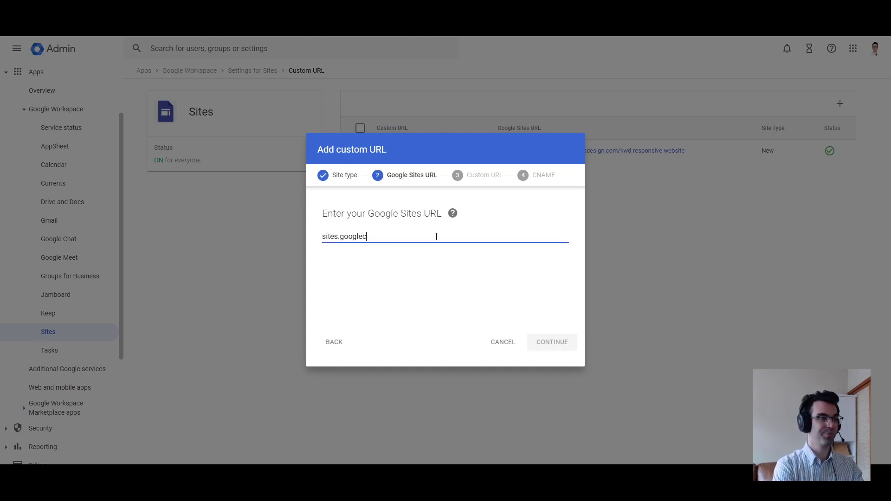
pyautogui.write('e.com/kirksvillewebdesign.com/')
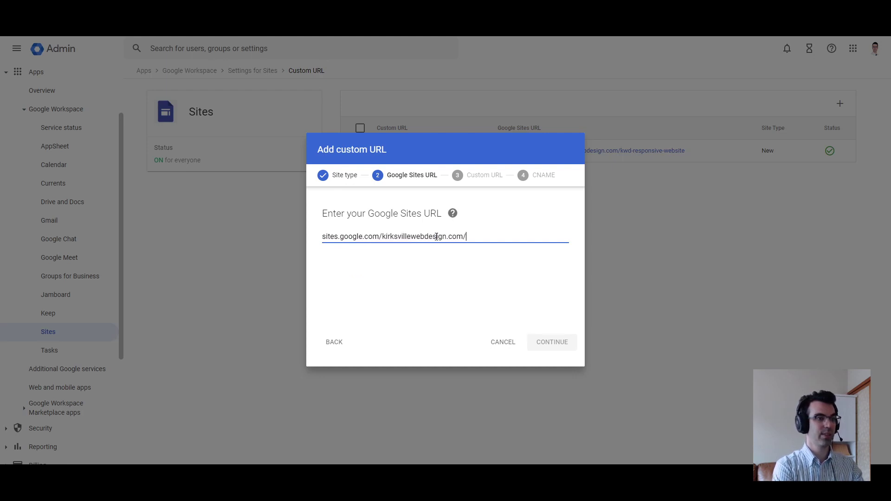
pyautogui.write('website')
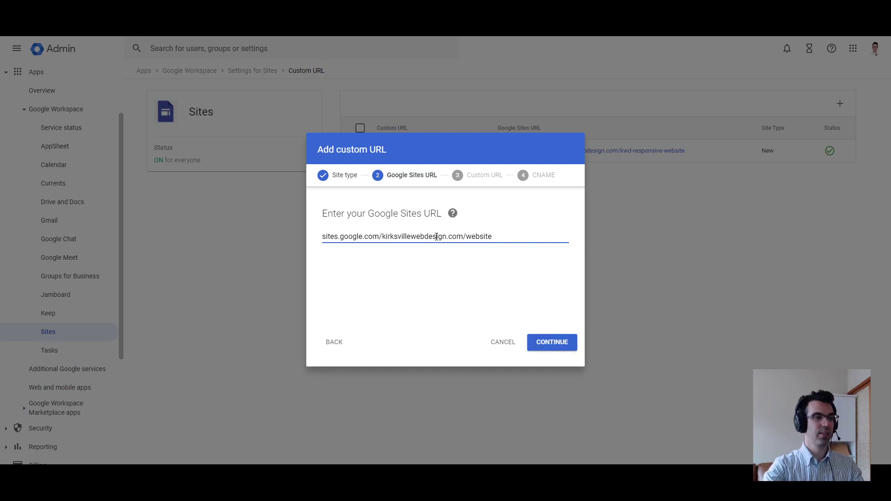
pyautogui.click(552, 346)
pyautogui.click(362, 235)
pyautogui.write('intranet')
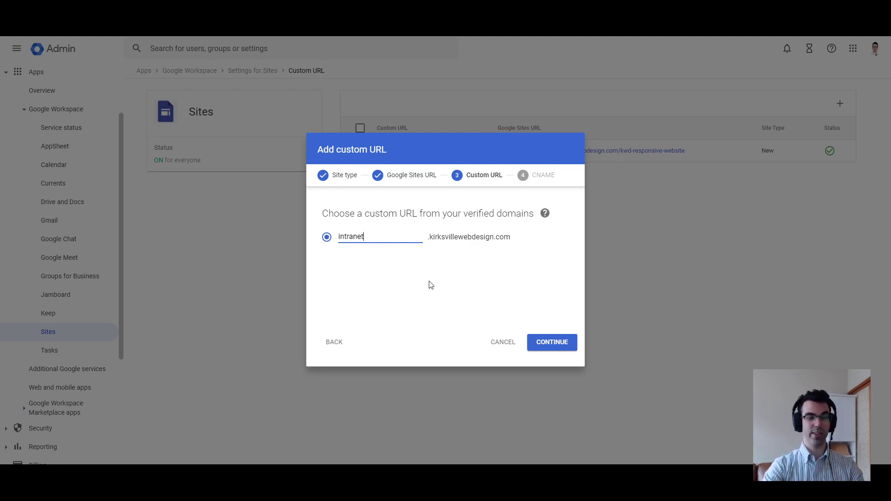
pyautogui.click(553, 348)
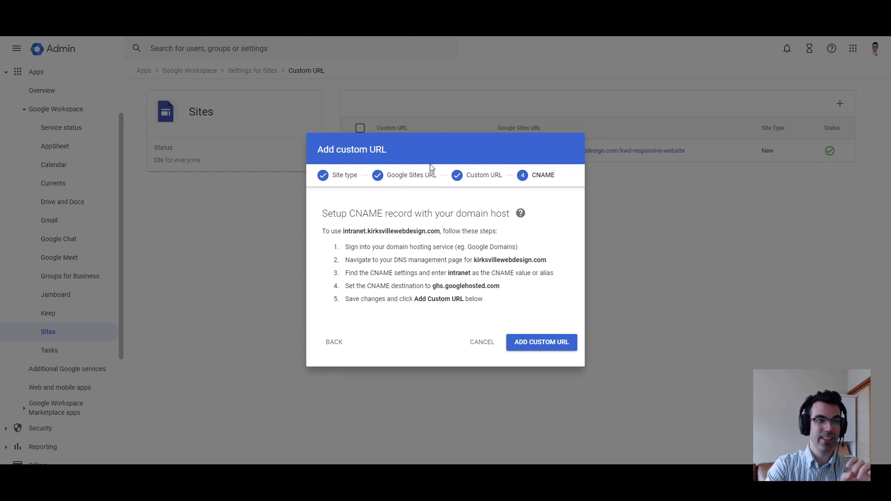
# Close the Add custom URL wizard without adding the intranet URL.
pyautogui.click(494, 348)
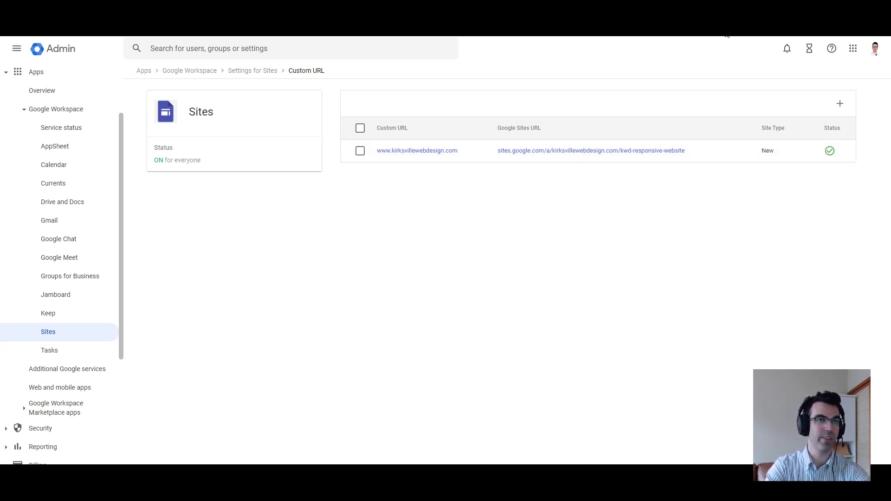
pyautogui.moveTo(774, 37)
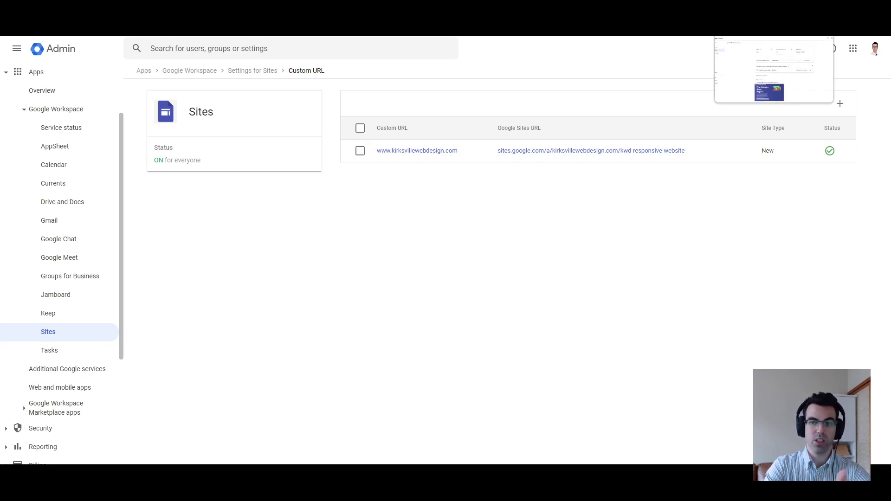
# Switch to Google Domains and review the custom DNS records for googlesitesexpert.com.
pyautogui.click(774, 37)
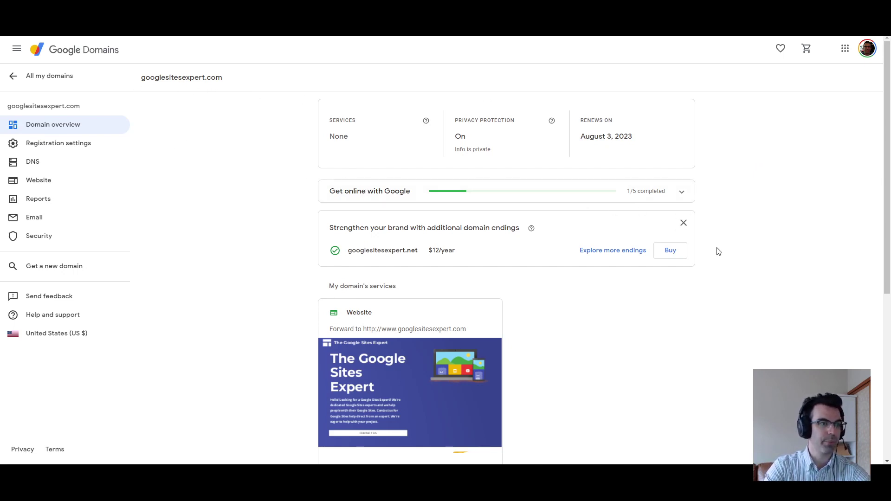
pyautogui.click(47, 165)
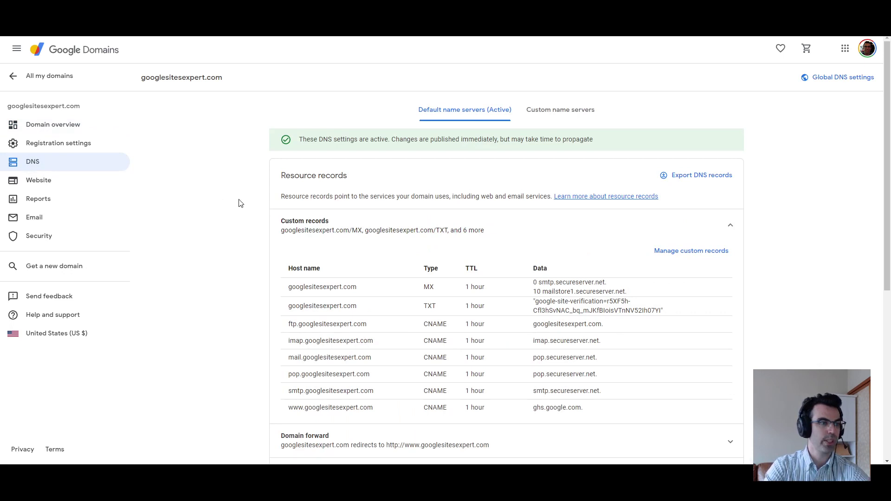
pyautogui.scroll(-1, 580, 240)
pyautogui.scroll(-2, 580, 241)
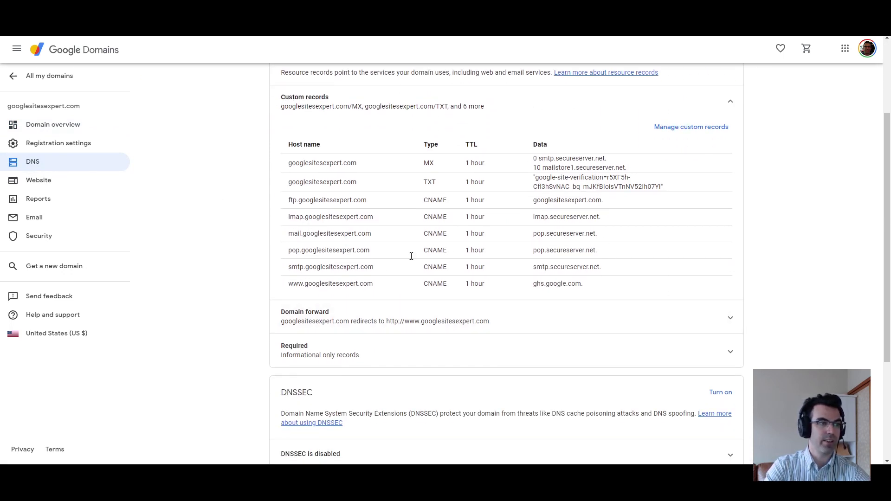
pyautogui.moveTo(296, 282)
pyautogui.mouseDown()
pyautogui.moveTo(341, 286)
pyautogui.moveTo(289, 286)
pyautogui.mouseUp()
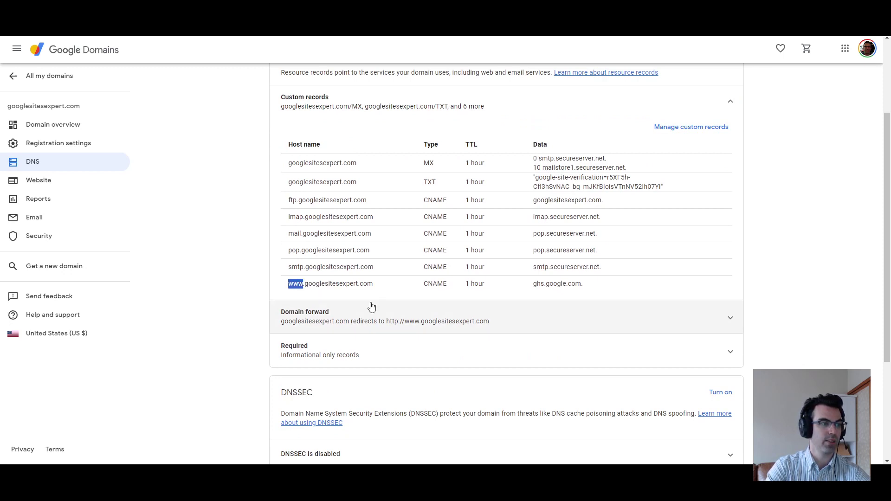
pyautogui.scroll(1, 380, 315)
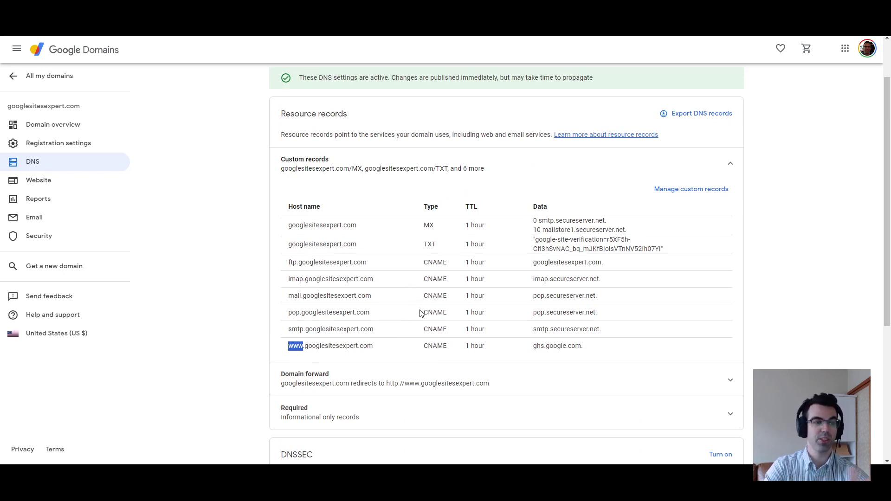
pyautogui.scroll(1, 821, 291)
pyautogui.scroll(1, 822, 297)
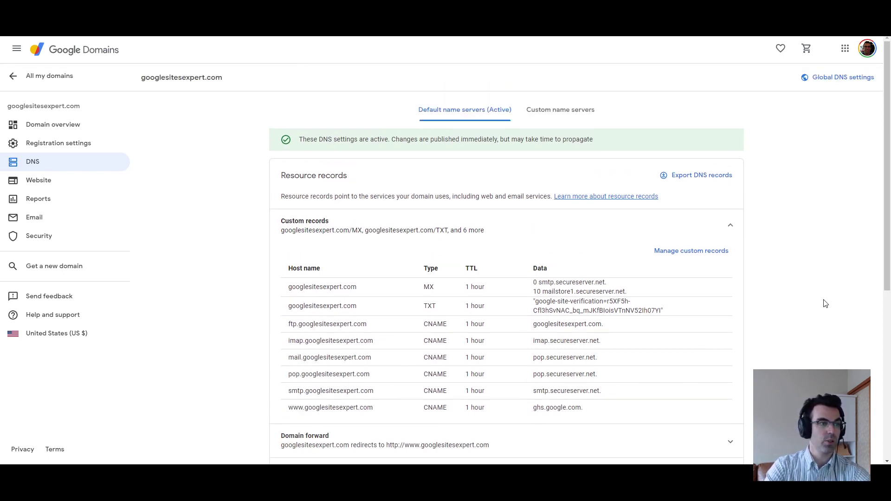
pyautogui.scroll(-3, 819, 307)
pyautogui.scroll(3, 750, 336)
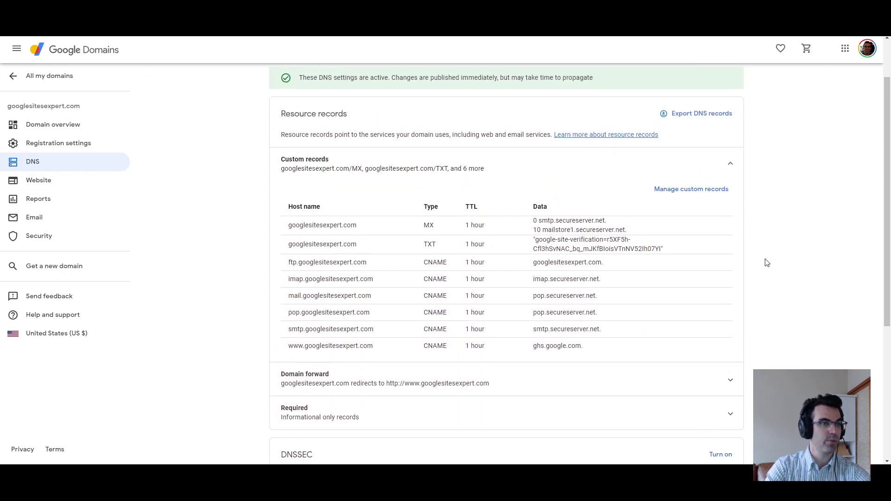
# Make the custom records editable, then cancel the accidental intranet CNAME change to the MX row.
pyautogui.click(700, 197)
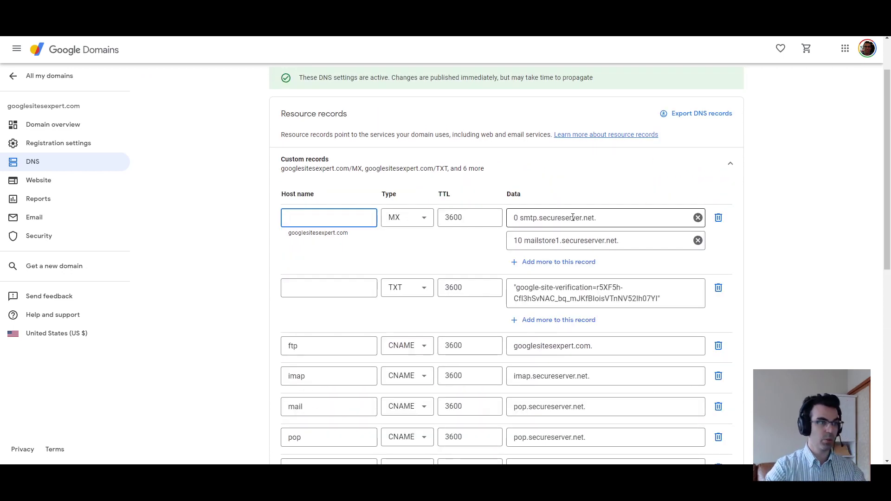
pyautogui.write('intranet')
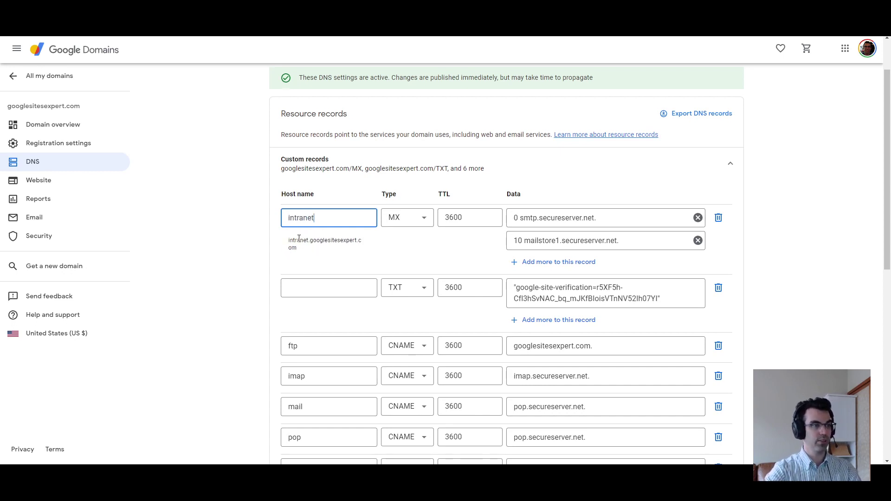
pyautogui.click(417, 222)
pyautogui.click(411, 278)
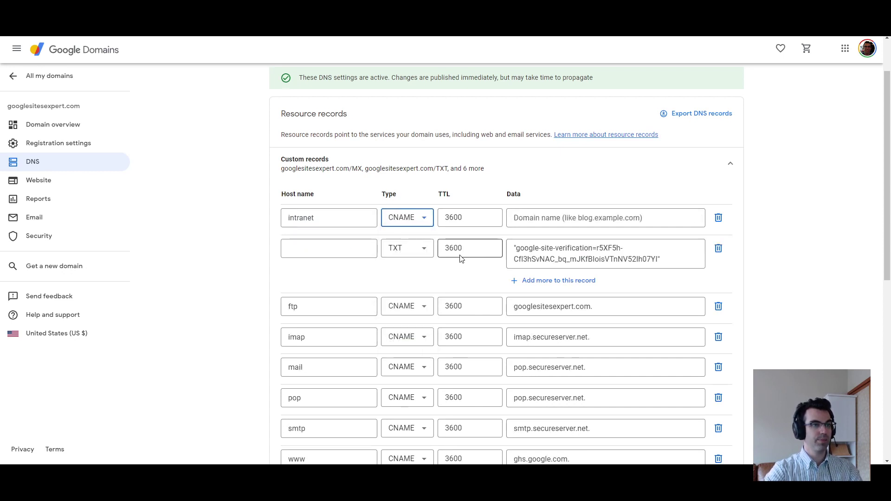
pyautogui.scroll(-5, 804, 246)
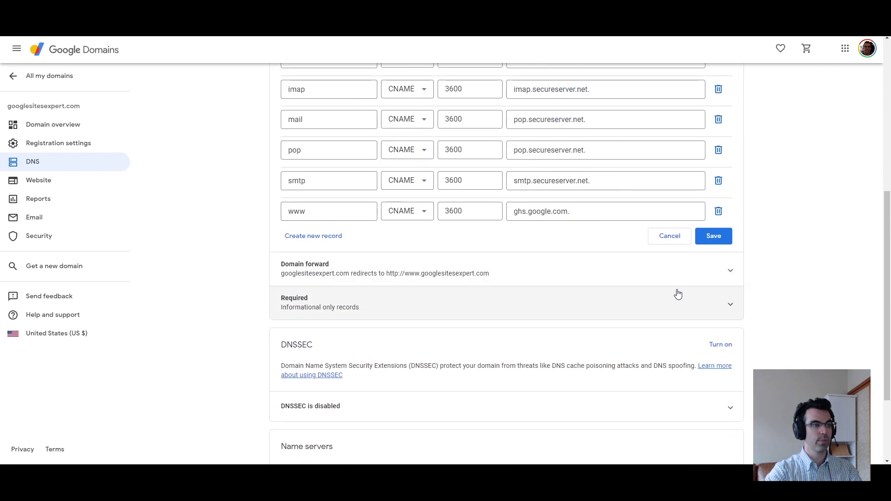
pyautogui.click(670, 238)
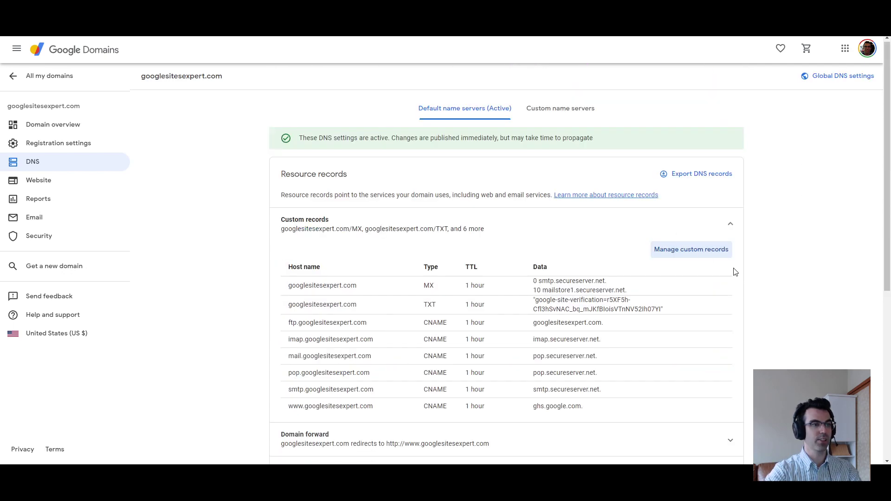
# Add an intranet CNAME record pointing to ghs.googlehosted.com.
pyautogui.click(686, 250)
pyautogui.scroll(-5, 628, 264)
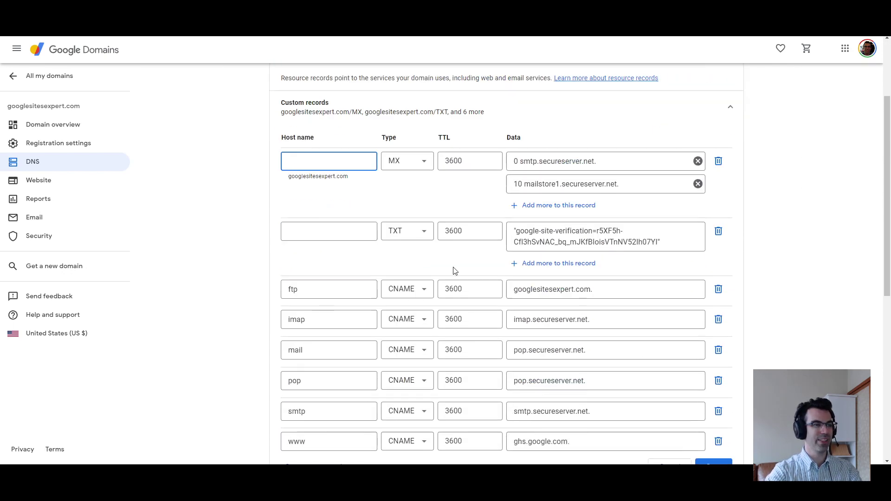
pyautogui.click(312, 336)
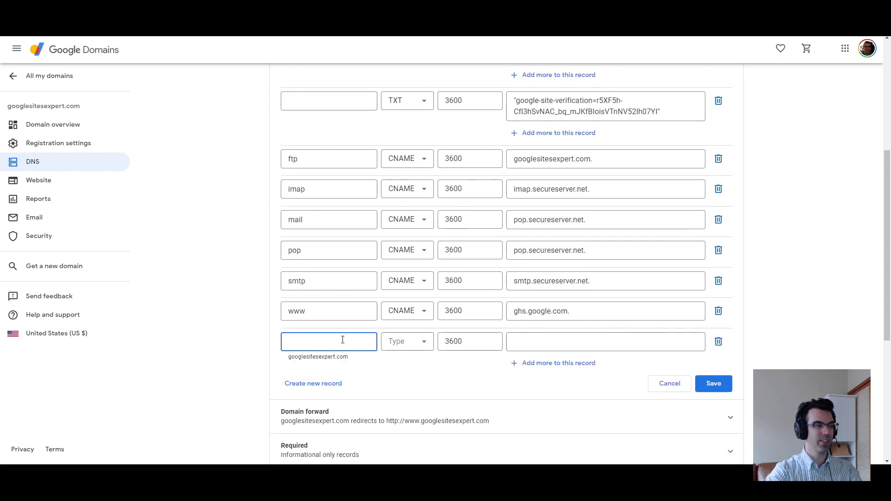
pyautogui.write('intranet')
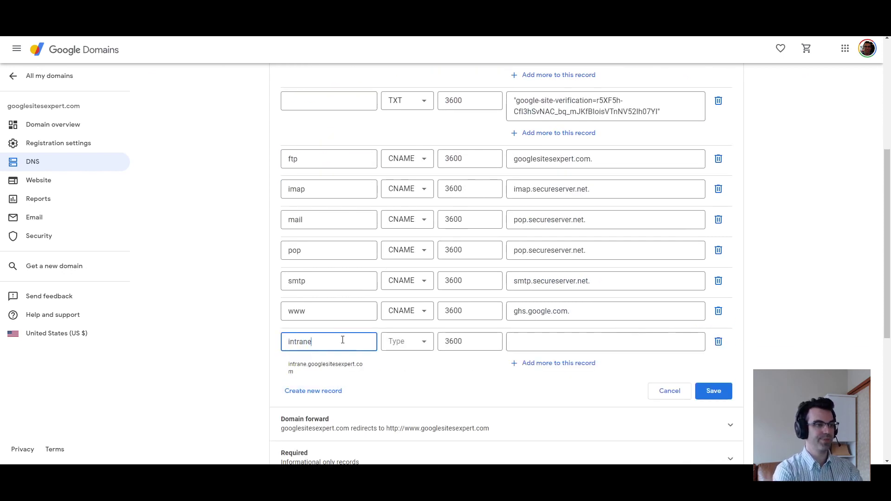
pyautogui.click(422, 341)
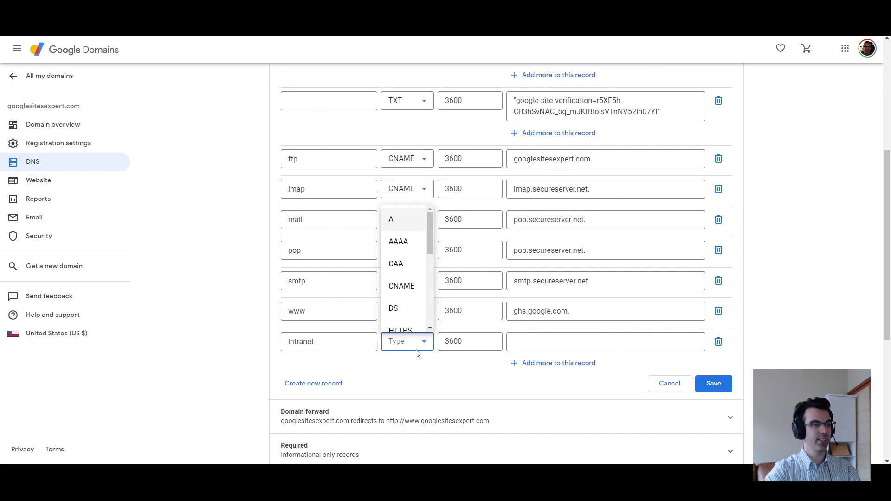
pyautogui.click(400, 286)
pyautogui.click(543, 342)
pyautogui.write('ghs.googlehosted.')
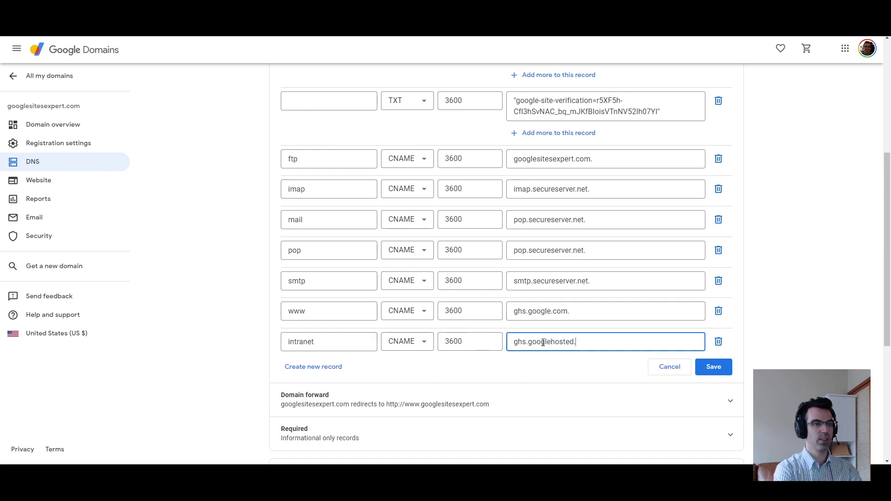
pyautogui.write('com.')
# Compare it with the www record's target and select the intranet record's target value.
pyautogui.click(537, 326)
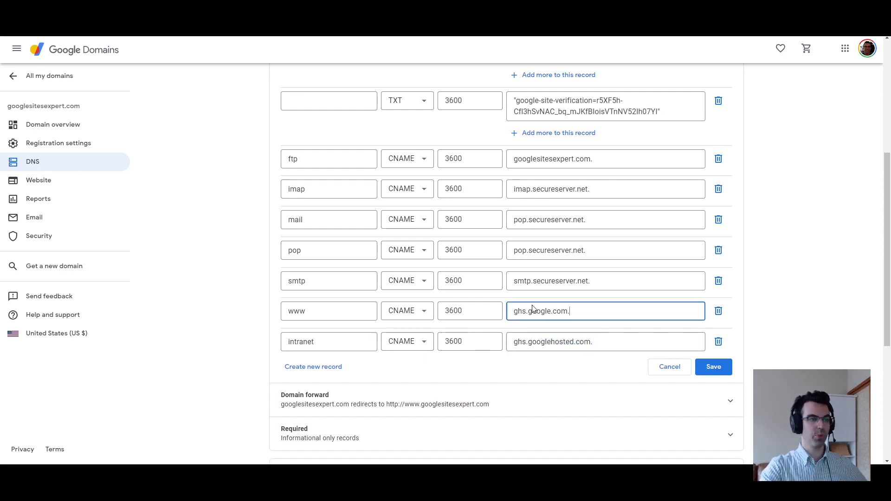
pyautogui.hotkey('ctrl', 'a')
pyautogui.press('Right')
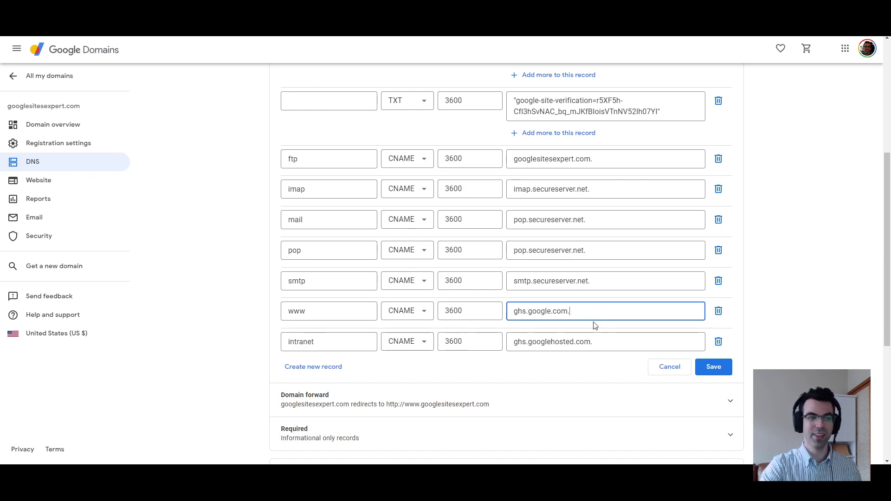
pyautogui.tripleClick(587, 346)
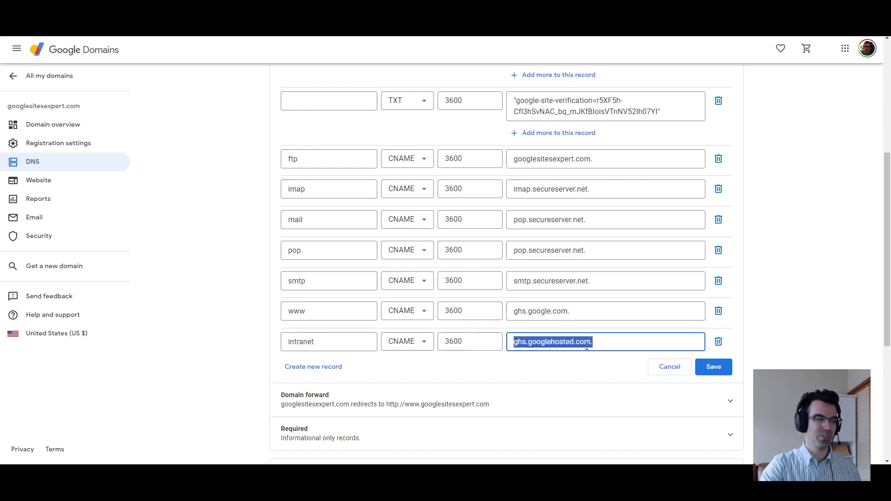
pyautogui.click(676, 366)
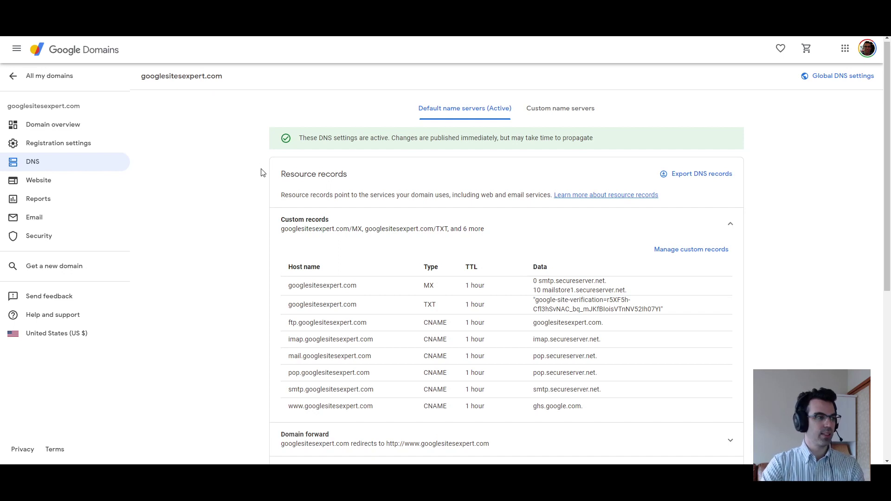
# Edit web forwarding for googlesitesexpert.com, clearing the forward-from domain and making it editable.
pyautogui.click(72, 181)
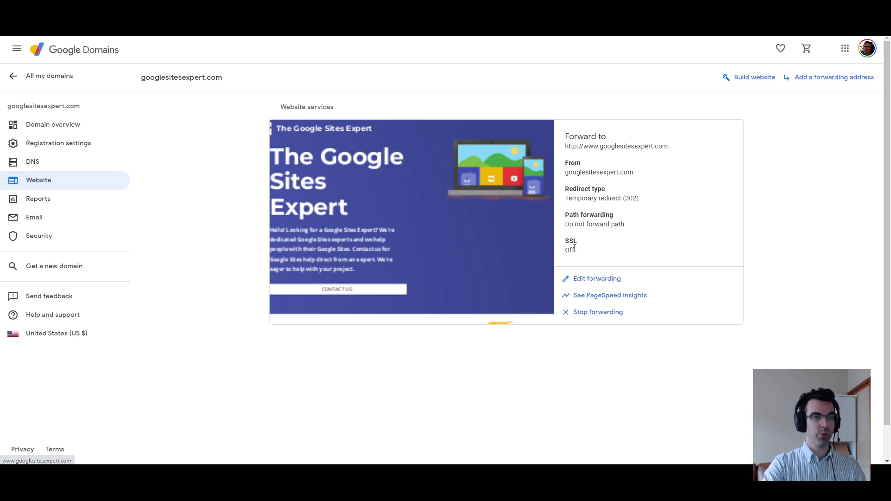
pyautogui.click(613, 279)
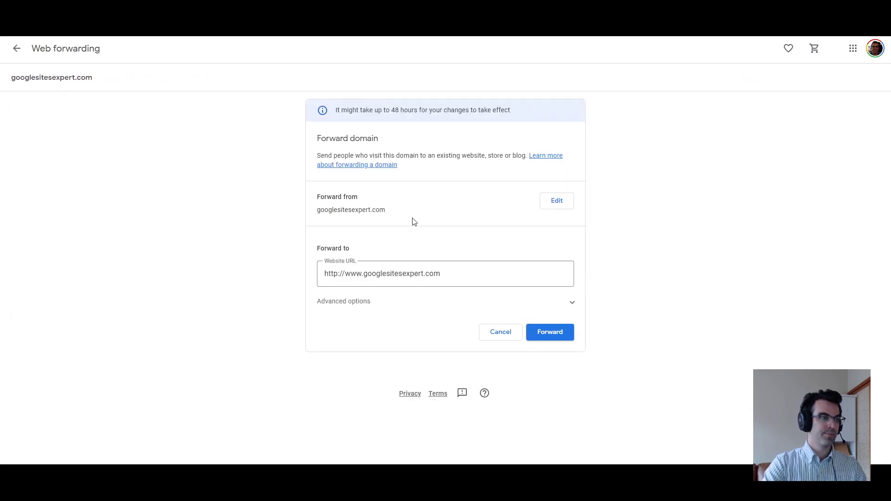
pyautogui.moveTo(322, 211); pyautogui.dragTo(379, 211)
pyautogui.click(436, 212)
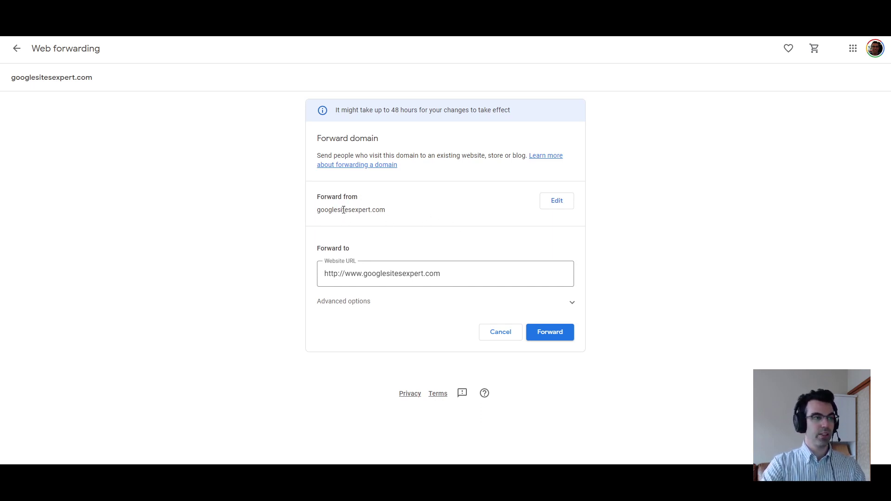
pyautogui.moveTo(316, 208); pyautogui.dragTo(388, 210)
pyautogui.click(392, 210)
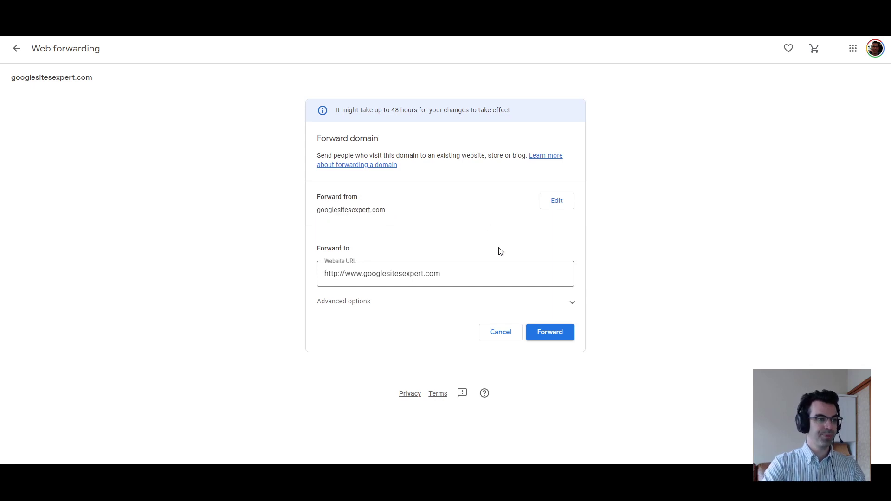
pyautogui.click(549, 211)
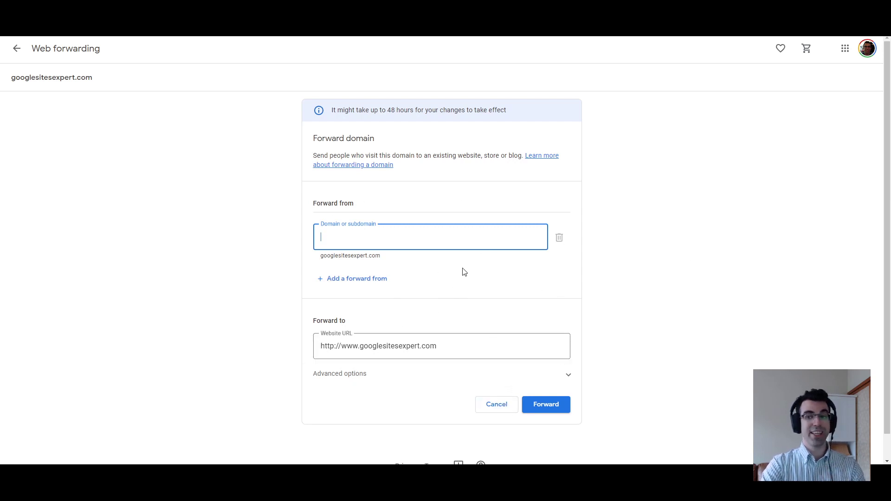
pyautogui.scroll(-1, 560, 306)
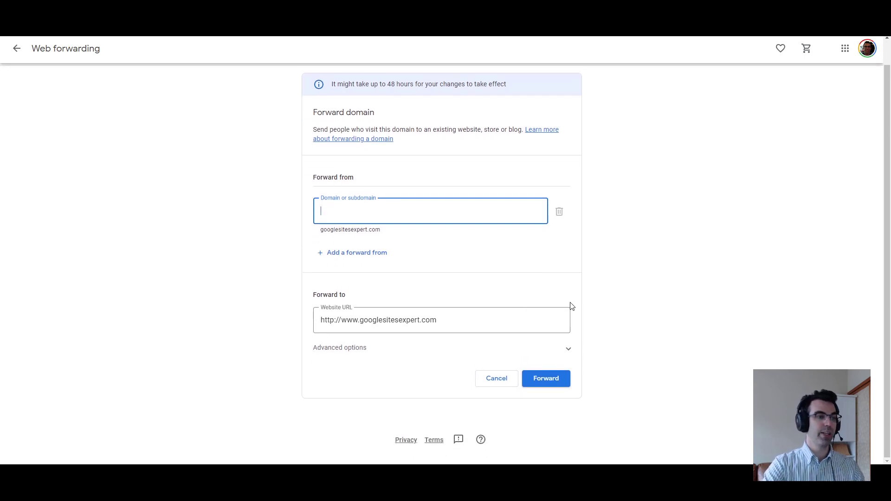
pyautogui.click(425, 352)
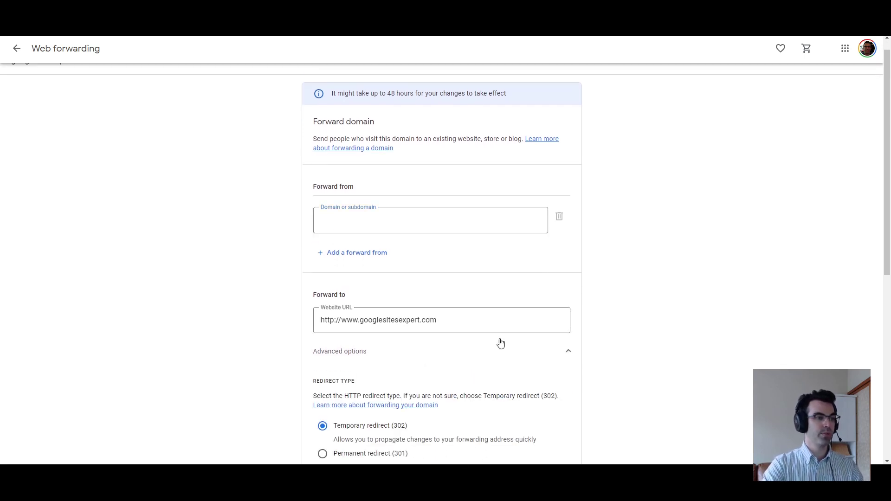
pyautogui.scroll(-2, 511, 337)
pyautogui.click(339, 263)
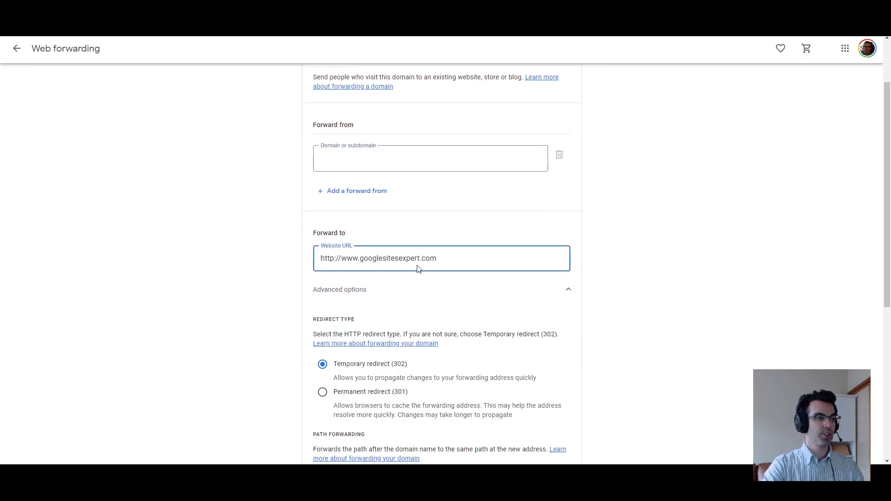
pyautogui.press('BackSpace')
pyautogui.write('s')
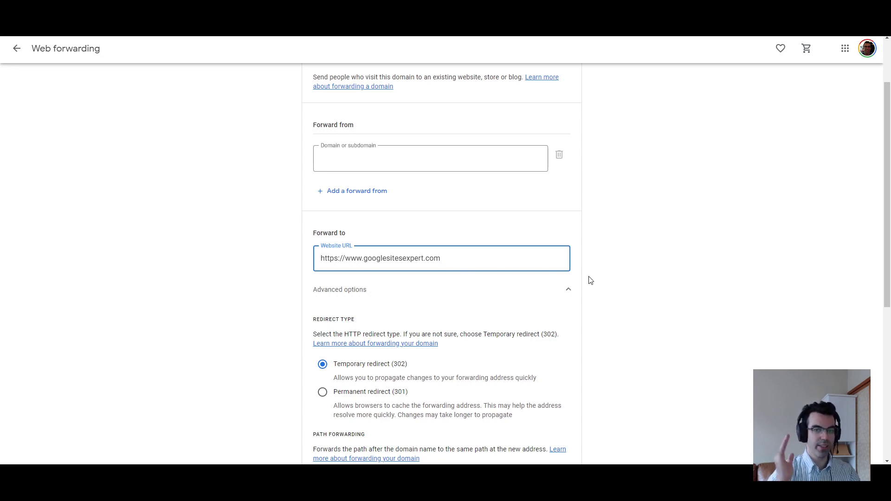
# Set the naked-domain forwarding's path forwarding to Forward path and turn SSL On.
pyautogui.tripleClick(481, 259)
pyautogui.scroll(-1, 676, 288)
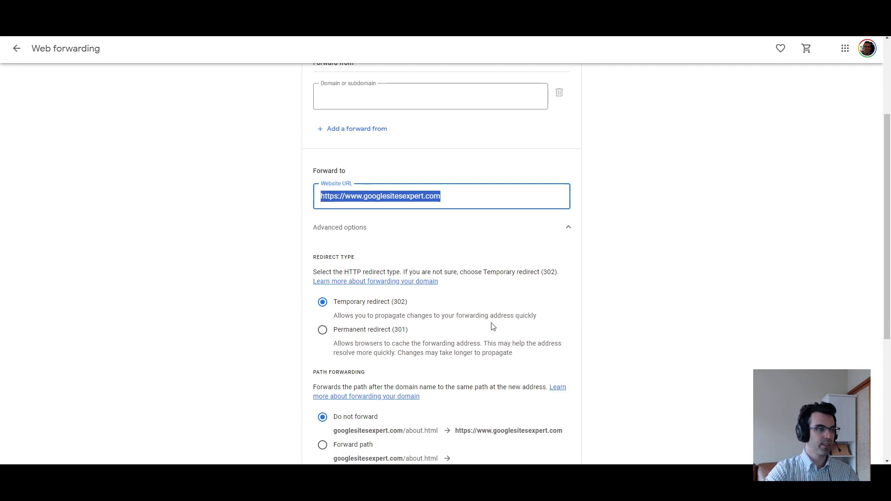
pyautogui.scroll(-1, 497, 314)
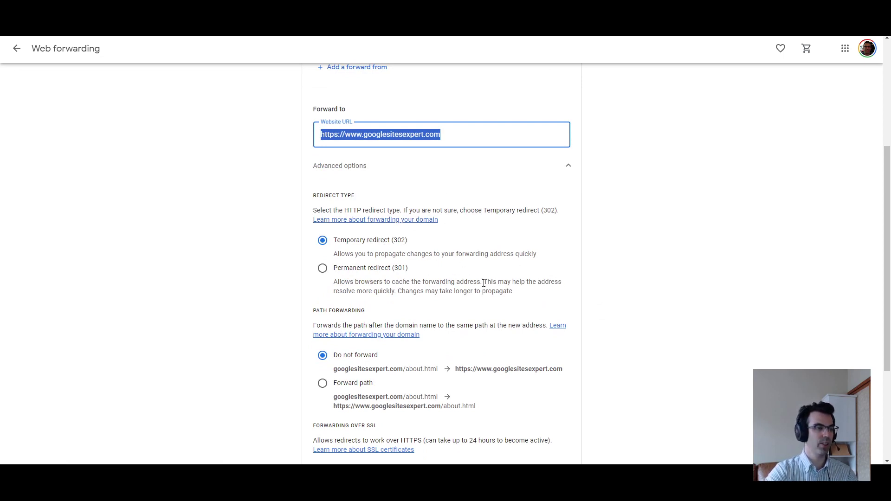
pyautogui.scroll(-1, 490, 292)
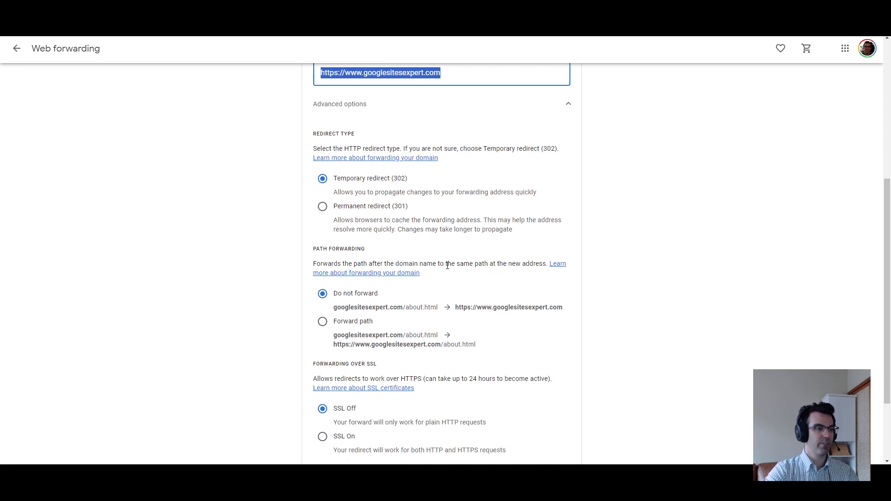
pyautogui.scroll(-1, 448, 265)
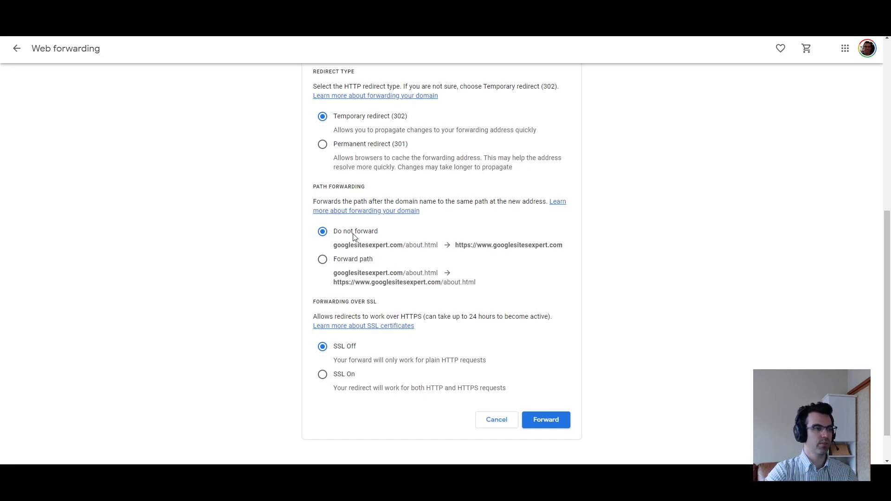
pyautogui.click(324, 259)
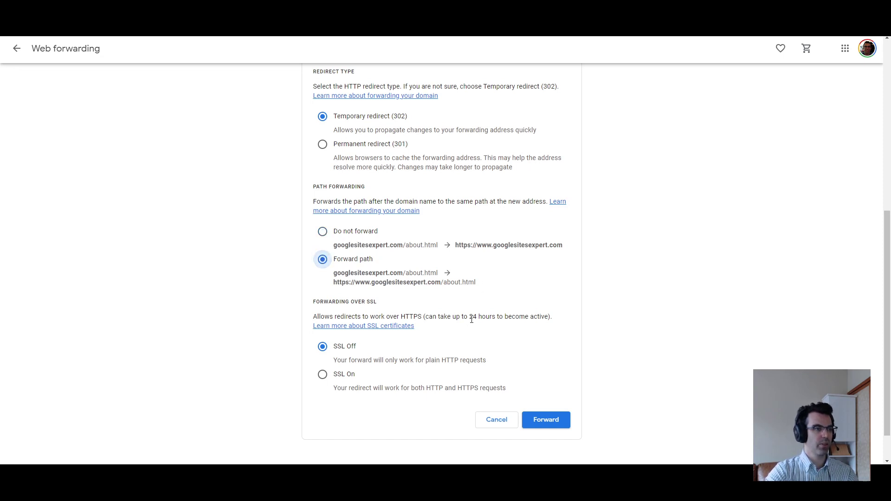
pyautogui.click(324, 375)
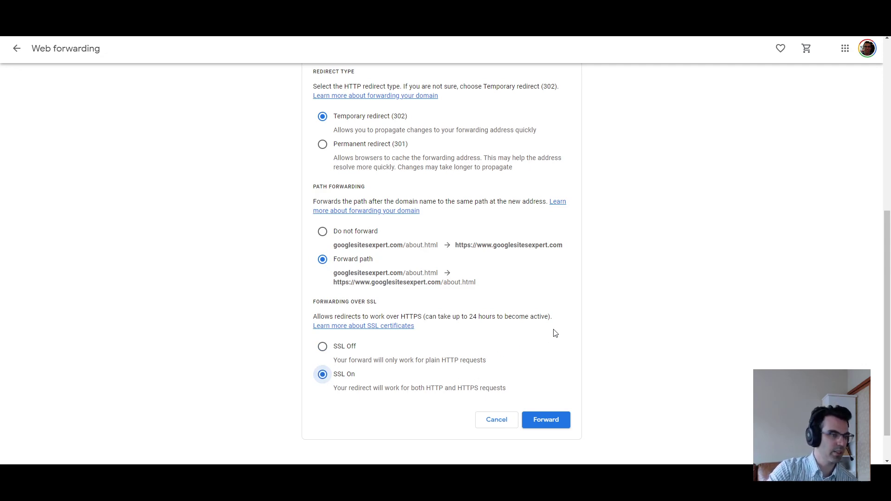
pyautogui.scroll(5, 587, 317)
pyautogui.scroll(-1, 751, 275)
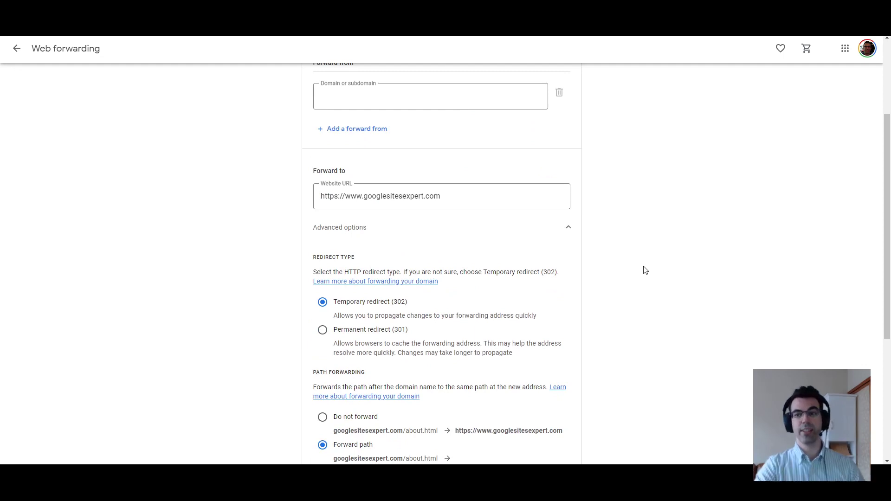
pyautogui.scroll(-2, 634, 305)
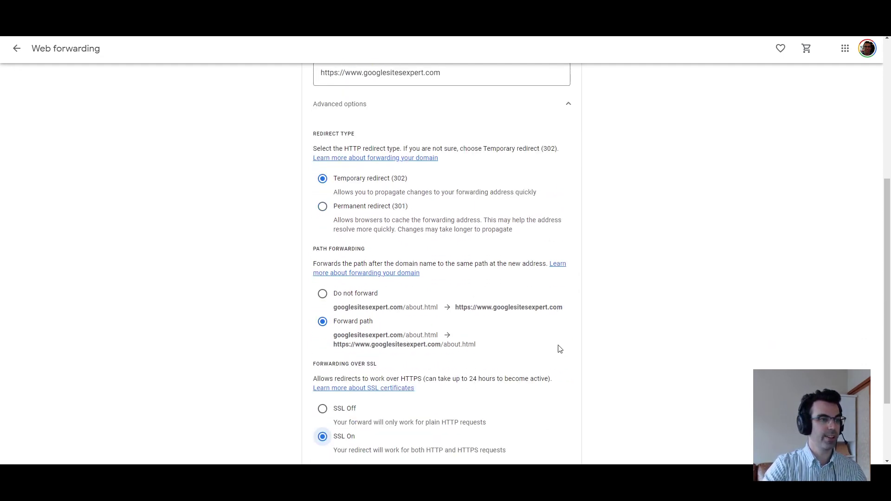
pyautogui.scroll(-2, 563, 348)
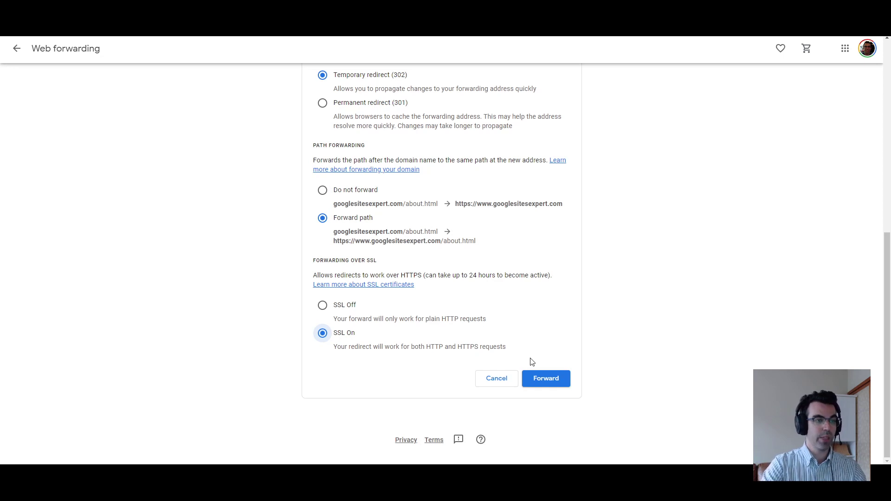
# Submit the updated forwarding with Temporary redirect, Forward path and SSL On.
pyautogui.click(553, 380)
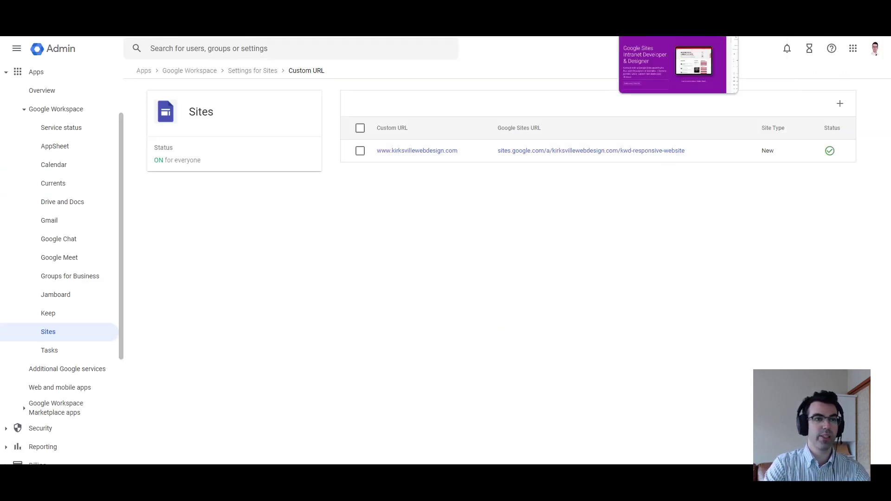
pyautogui.click(677, 28)
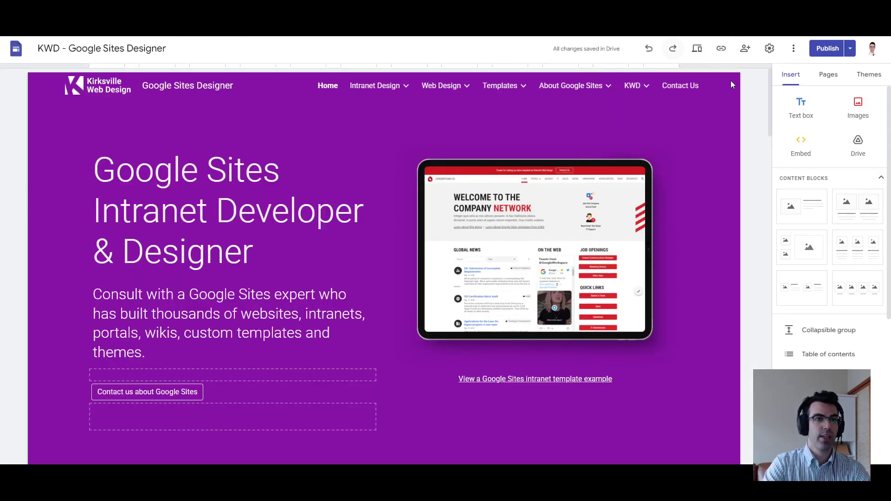
pyautogui.click(773, 55)
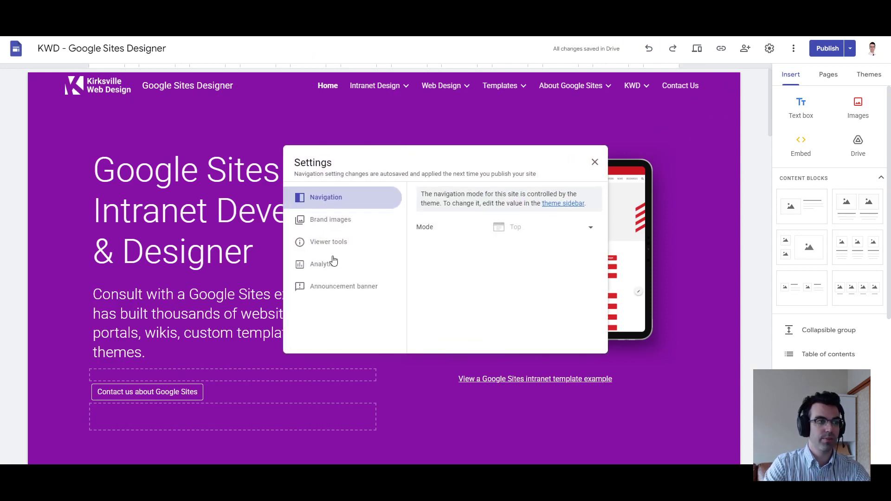
pyautogui.click(595, 163)
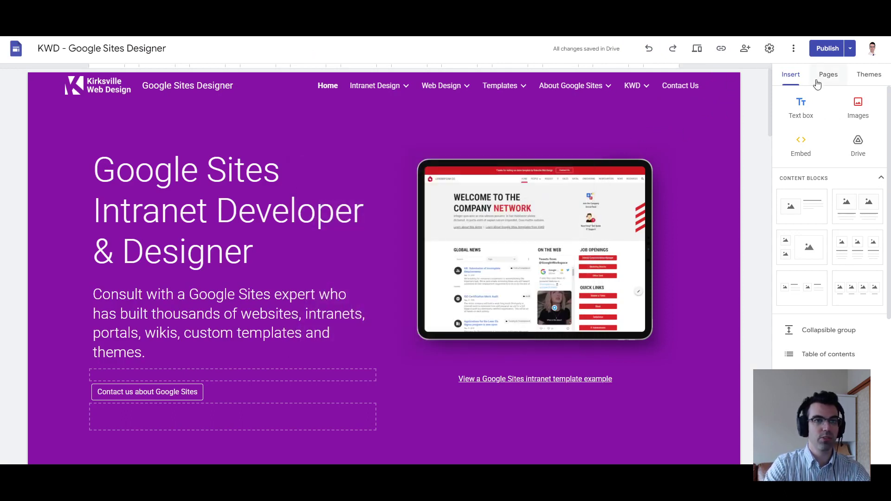
pyautogui.click(848, 53)
pyautogui.click(770, 64)
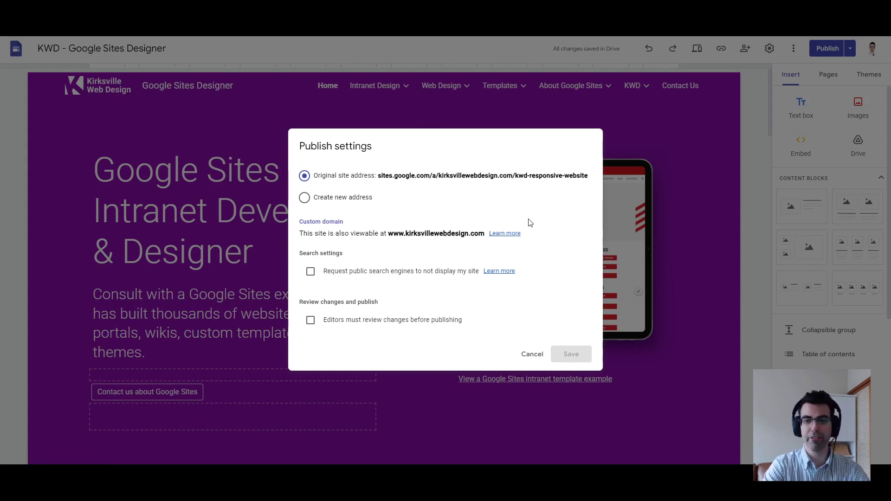
pyautogui.click(532, 356)
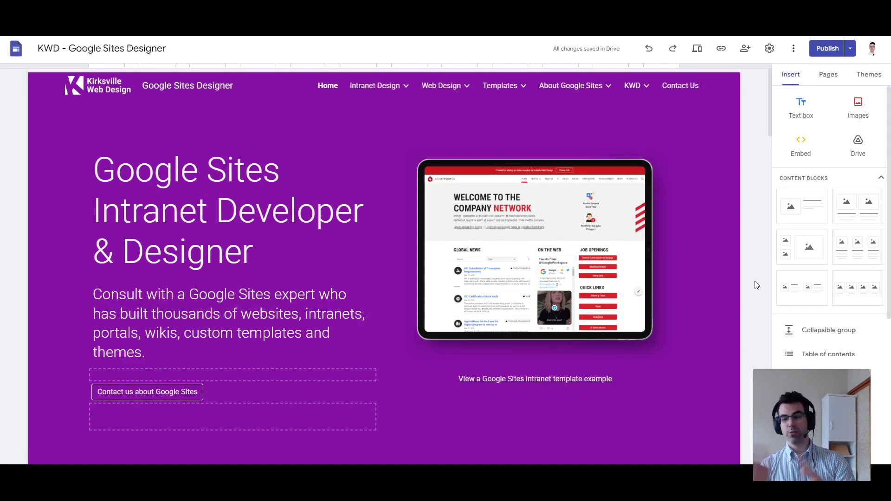